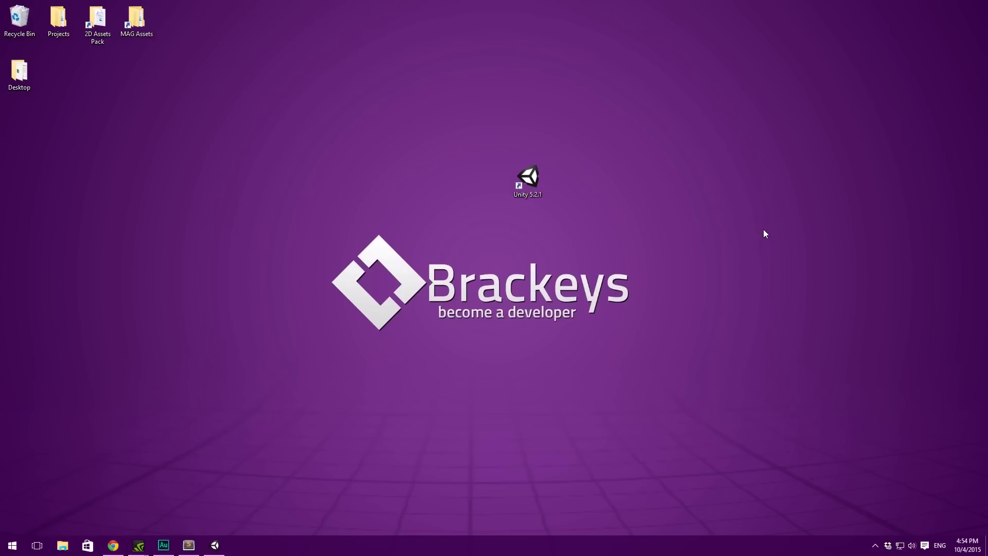
# Step: Switch to Chrome and look through the Brackeys home page and the Brackeys forum's front page, then return to the desktop
pyautogui.click(112, 544)
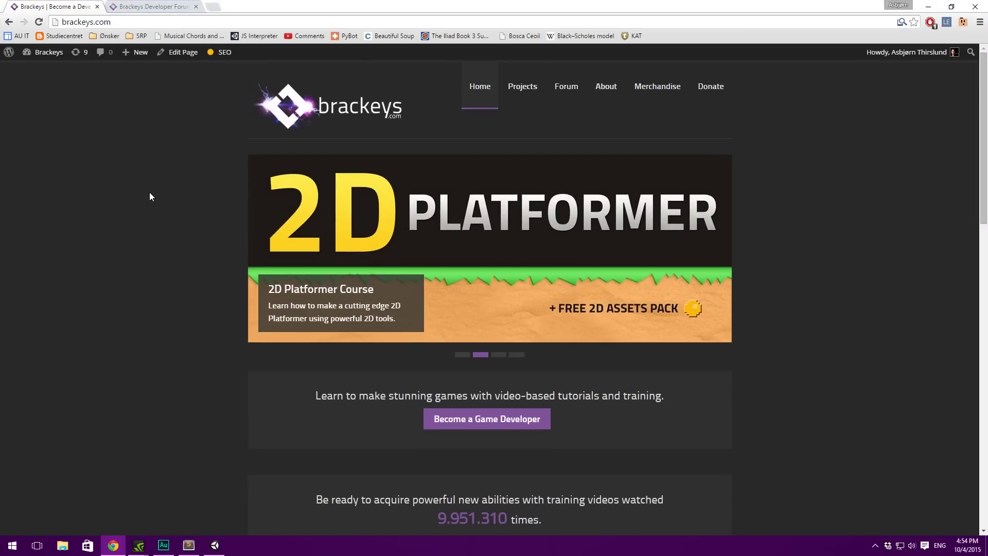
pyautogui.scroll(-1, 30, 164)
pyautogui.scroll(-12, 106, 175)
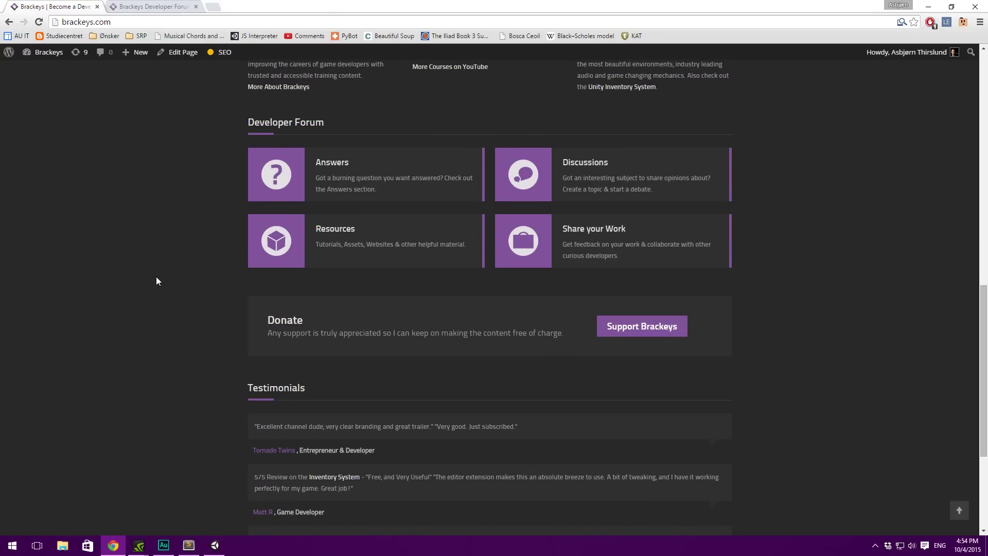
pyautogui.scroll(5, 146, 278)
pyautogui.scroll(10, 146, 278)
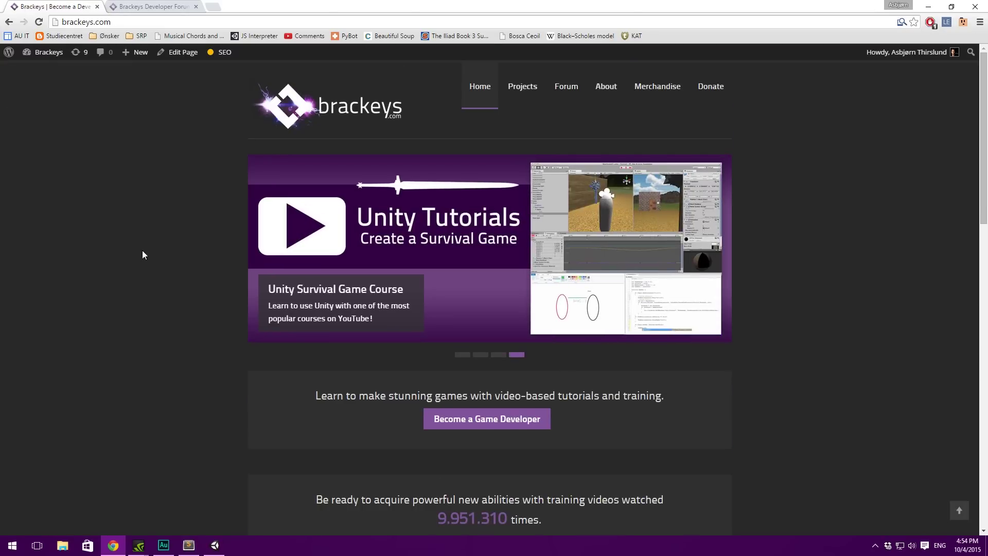
pyautogui.click(152, 7)
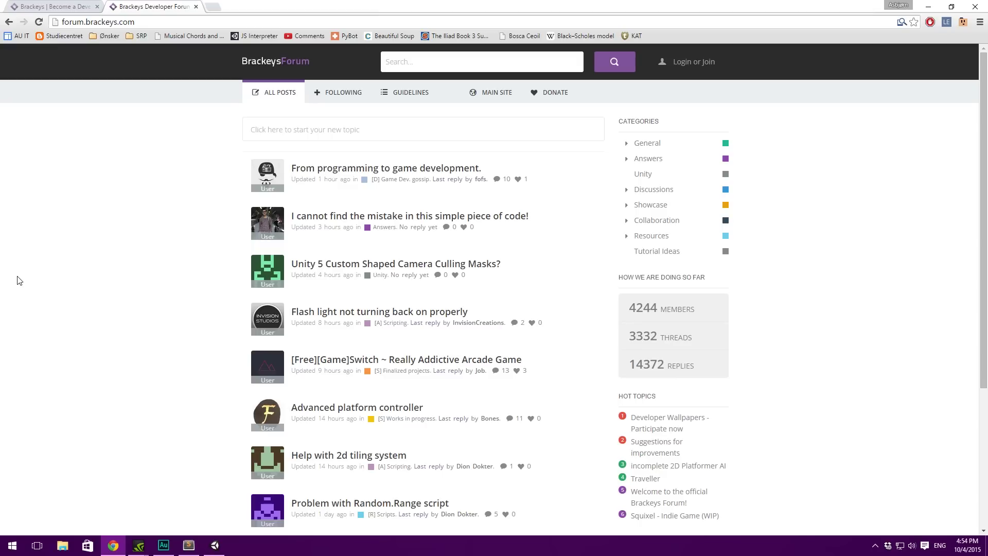
pyautogui.moveTo(324, 3); pyautogui.dragTo(987, 246)
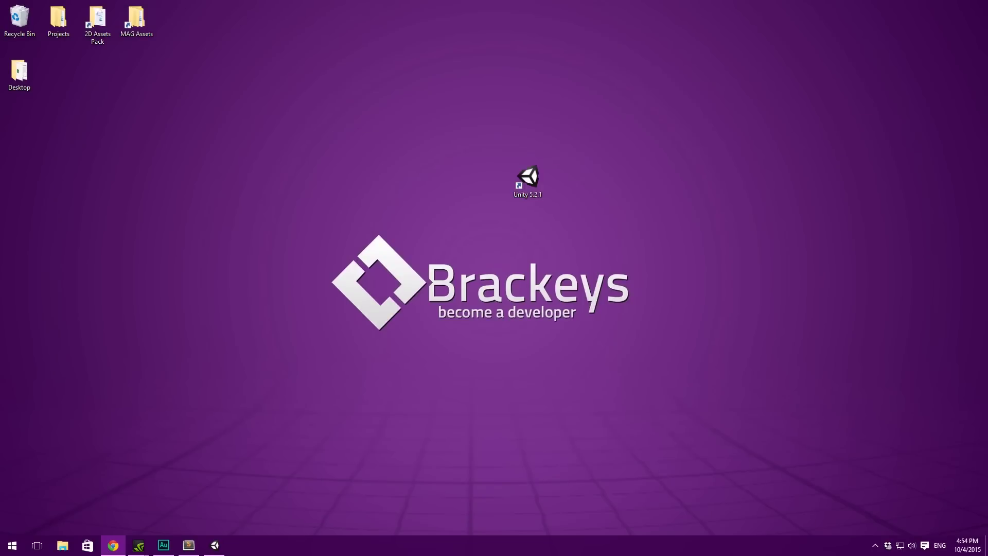
# Step: Switch to Unity and examine the PlayerTest scene's ground, crates and player from several angles and distances
pyautogui.click(222, 541)
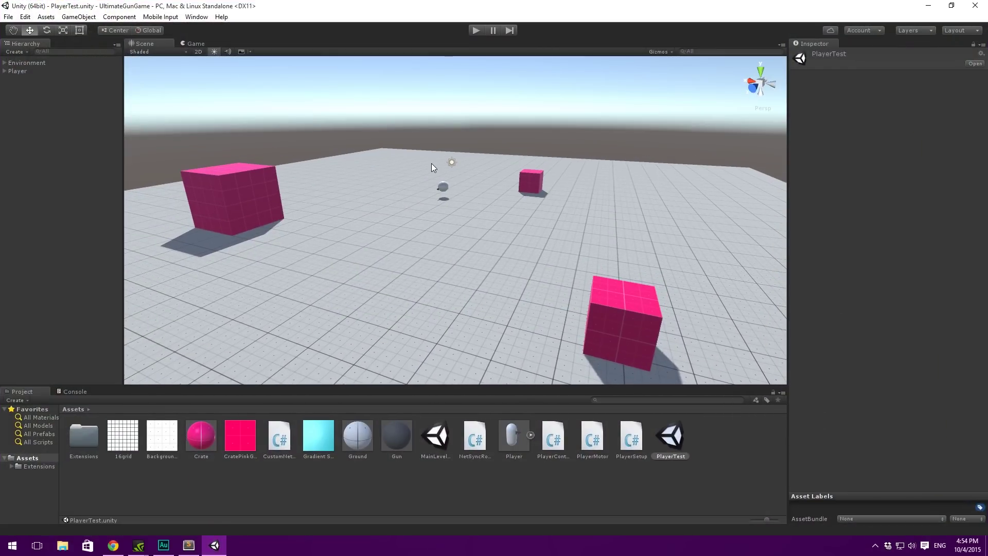
pyautogui.moveTo(431, 162); pyautogui.dragTo(440, 148, button='middle')
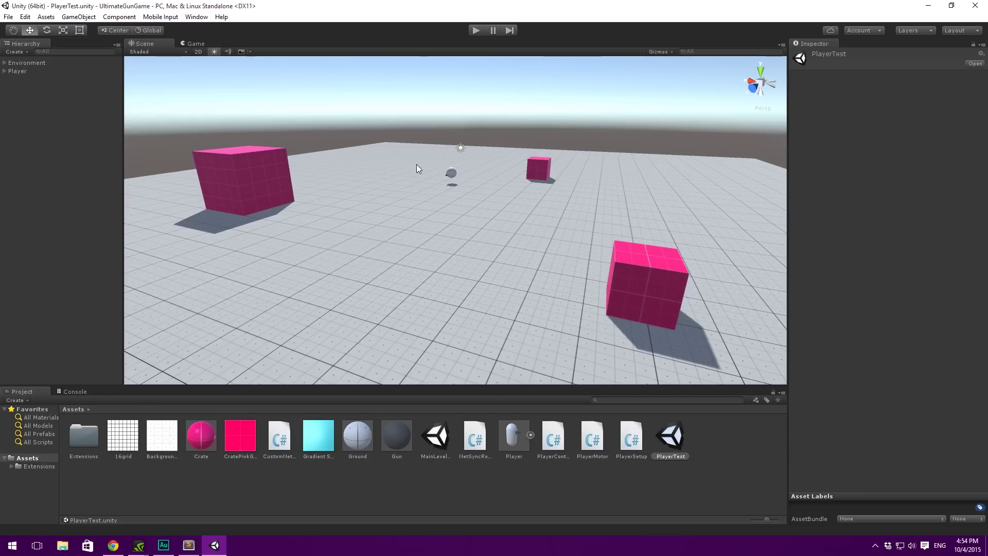
pyautogui.moveTo(441, 143); pyautogui.dragTo(439, 146, button='middle')
pyautogui.keyDown('alt'); pyautogui.moveTo(438, 146); pyautogui.dragTo(520, 189); pyautogui.keyUp('alt')
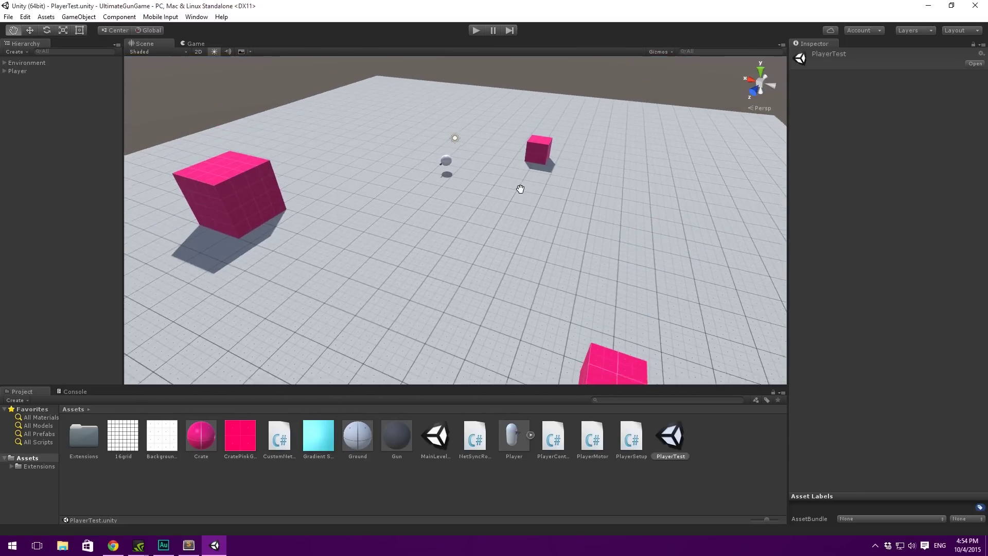
pyautogui.scroll(-5, 498, 179)
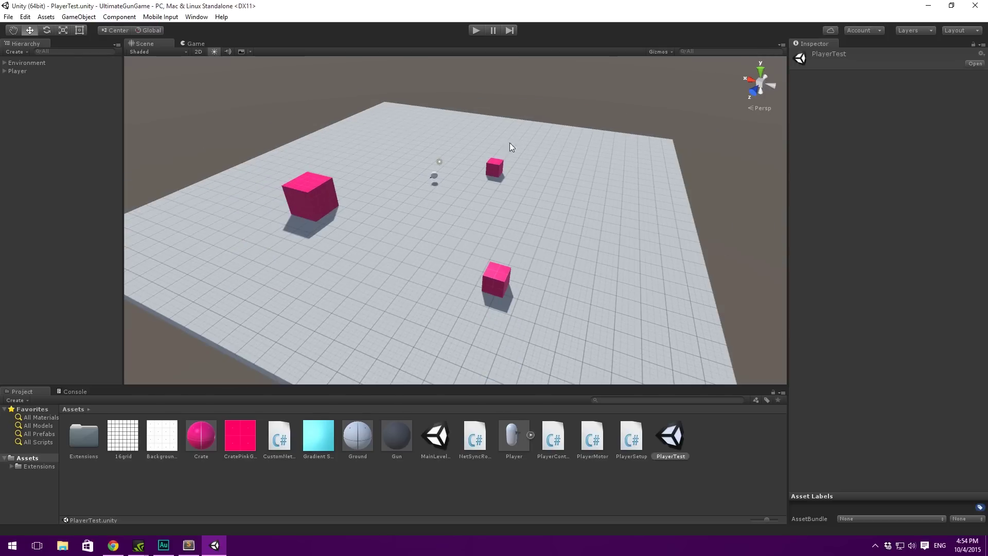
pyautogui.scroll(5, 461, 163)
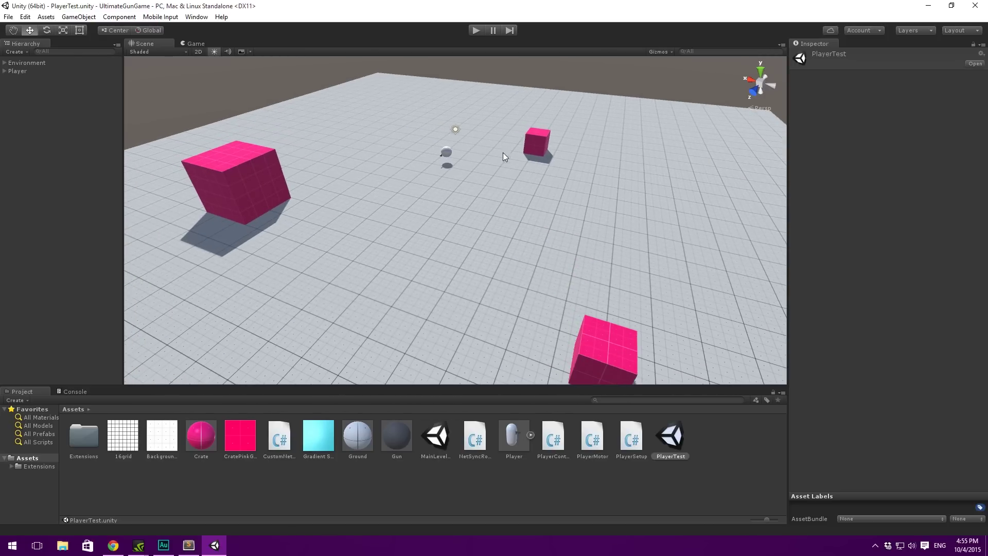
pyautogui.scroll(5, 470, 166)
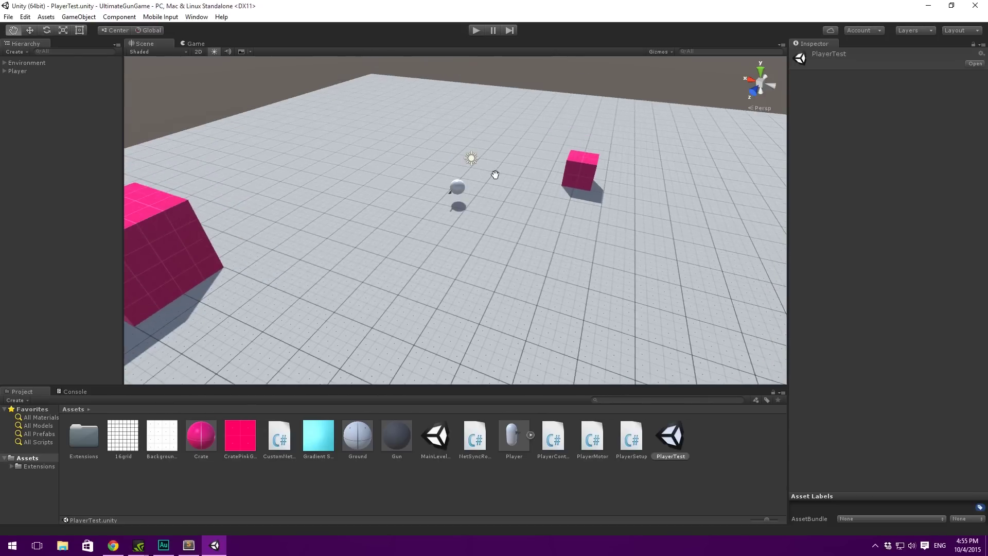
pyautogui.scroll(4, 468, 212)
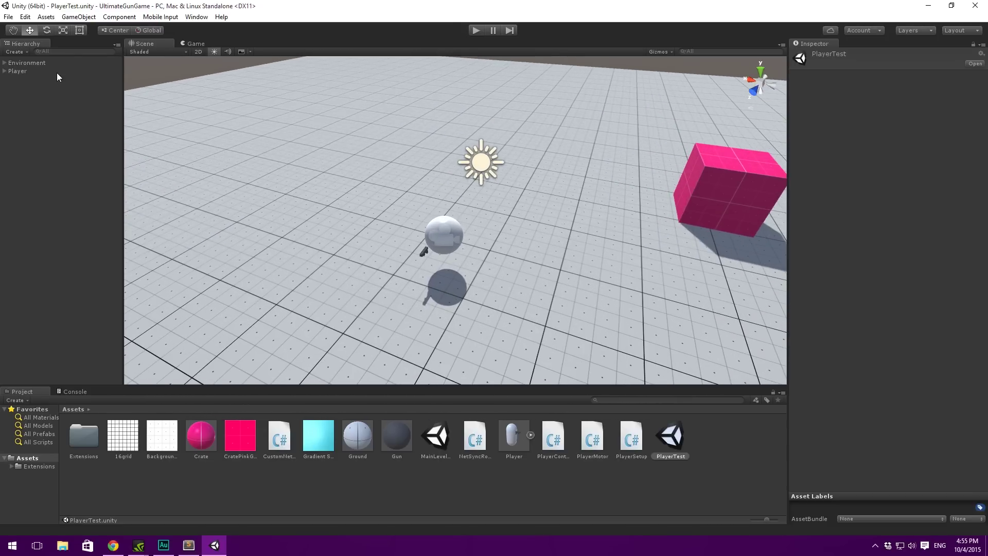
# Step: Select the Player object, frame it in the scene and inspect its sphere body and gun from different sides
pyautogui.click(56, 72)
pyautogui.press('f')
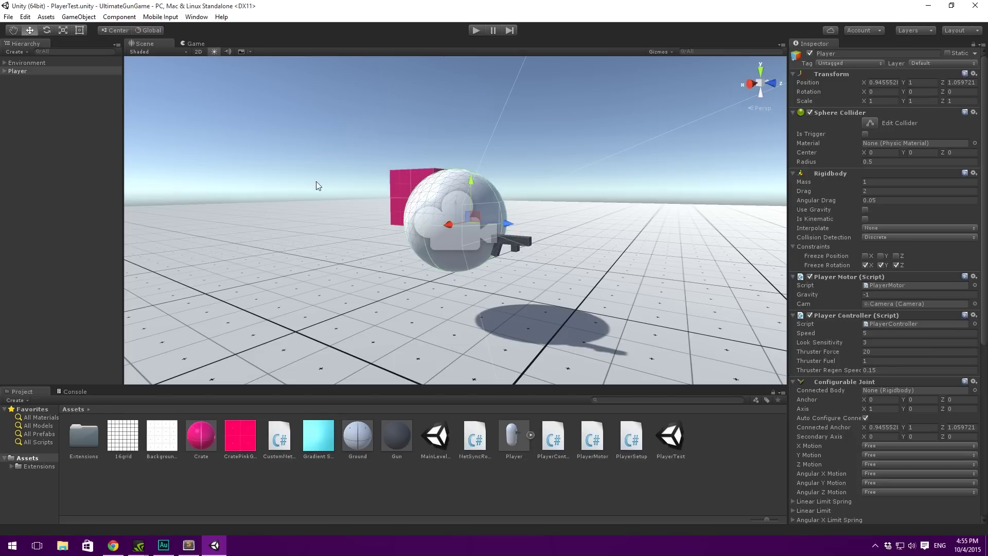
pyautogui.moveTo(406, 210)
pyautogui.keyDown('alt'); pyautogui.mouseDown()
pyautogui.moveTo(522, 220)
pyautogui.moveTo(412, 212)
pyautogui.mouseUp(); pyautogui.keyUp('alt')
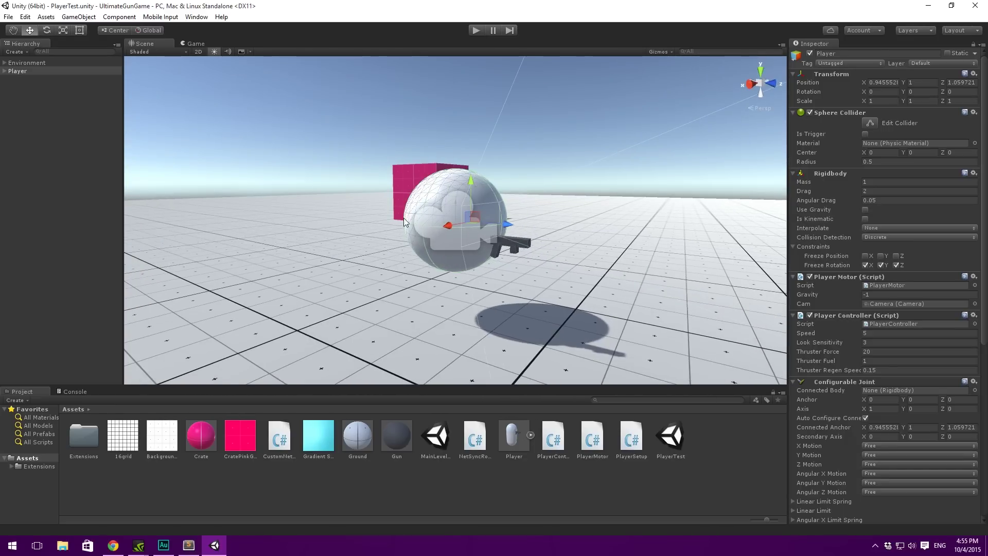
pyautogui.scroll(-2, 485, 207)
pyautogui.scroll(-1, 484, 205)
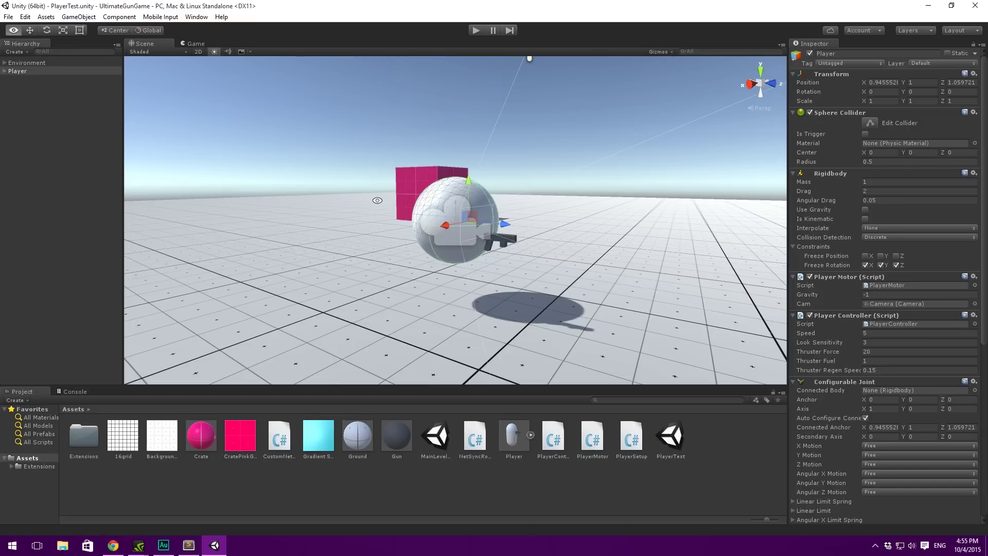
pyautogui.keyDown('alt'); pyautogui.moveTo(377, 200); pyautogui.dragTo(449, 302); pyautogui.keyUp('alt')
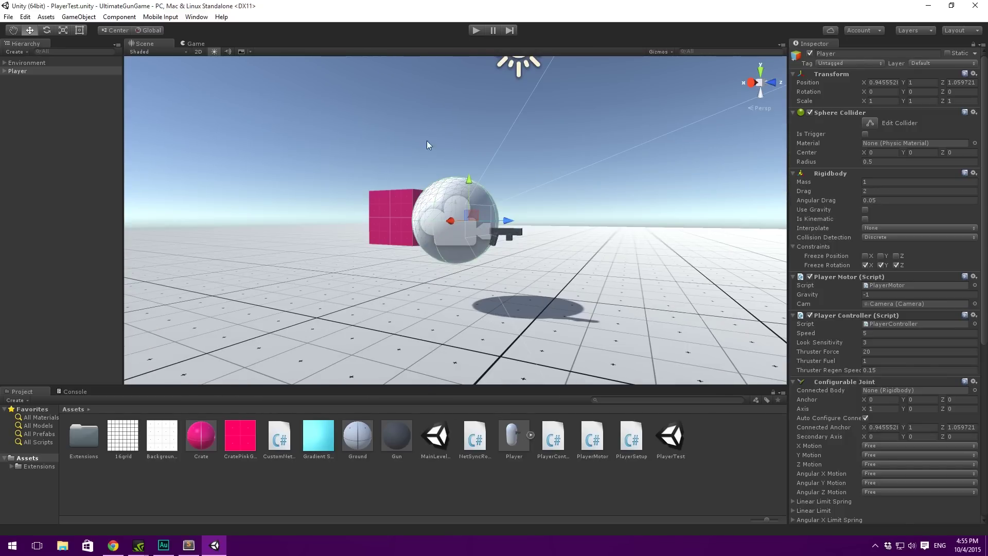
pyautogui.keyDown('alt'); pyautogui.moveTo(479, 279); pyautogui.dragTo(490, 73); pyautogui.keyUp('alt')
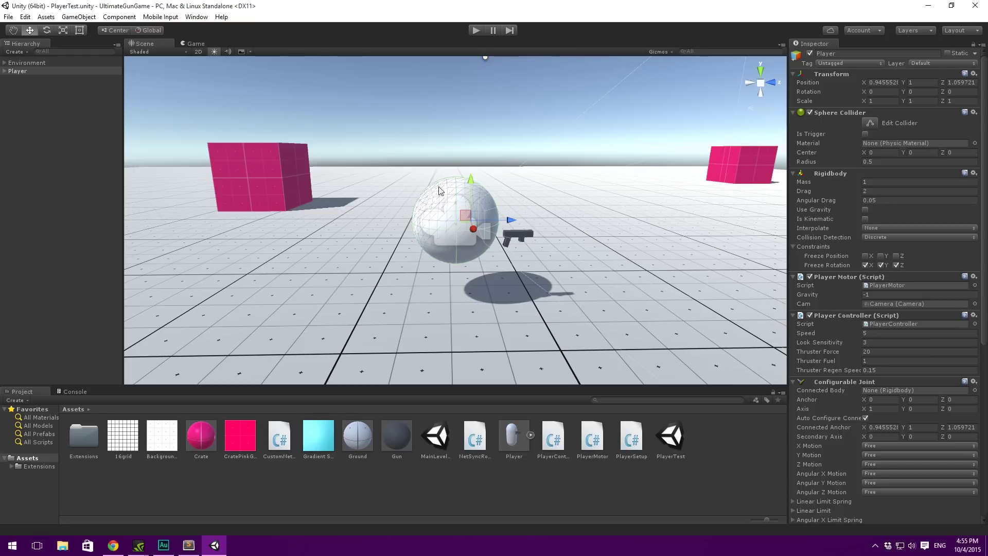
pyautogui.keyDown('alt'); pyautogui.moveTo(480, 251); pyautogui.dragTo(464, 209); pyautogui.keyUp('alt')
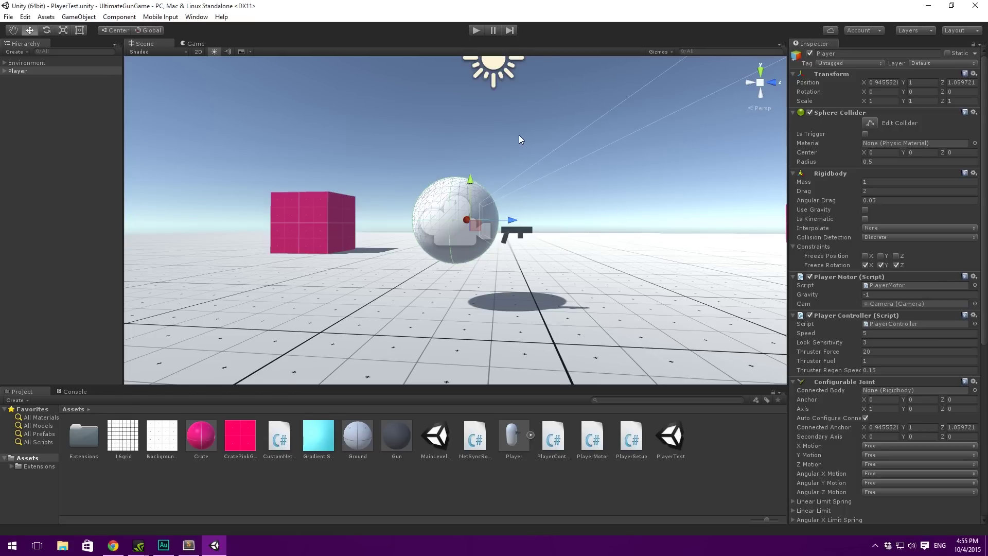
pyautogui.moveTo(518, 135); pyautogui.dragTo(498, 119, button='right')
# Step: Run the game in play mode and dock the Game view beside the Scene view in equal halves
pyautogui.click(476, 30)
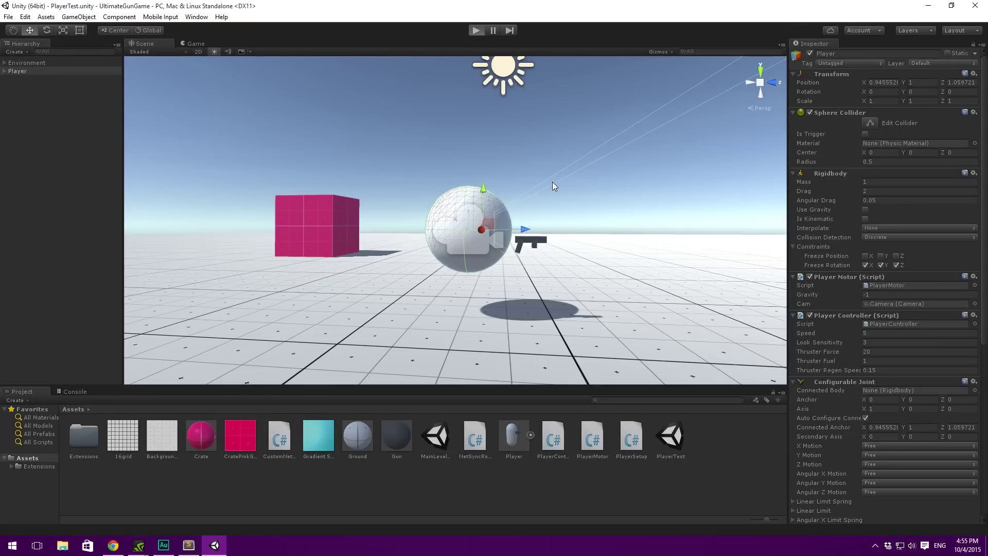
pyautogui.moveTo(193, 41); pyautogui.dragTo(703, 205)
pyautogui.moveTo(526, 161); pyautogui.dragTo(448, 161)
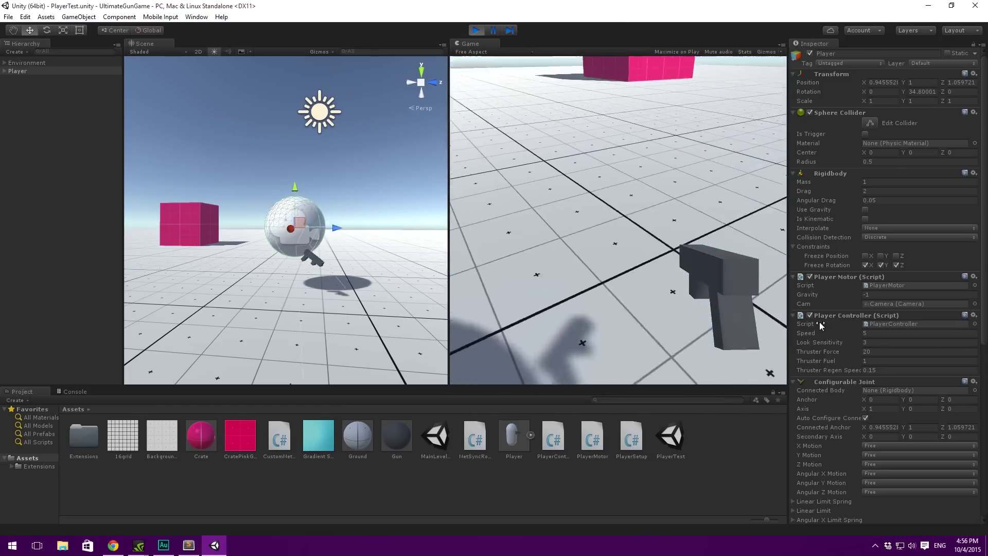
# Step: Play-test the Player by looking around, moving across the ground near the crates and repeatedly firing the thruster
pyautogui.press('w')
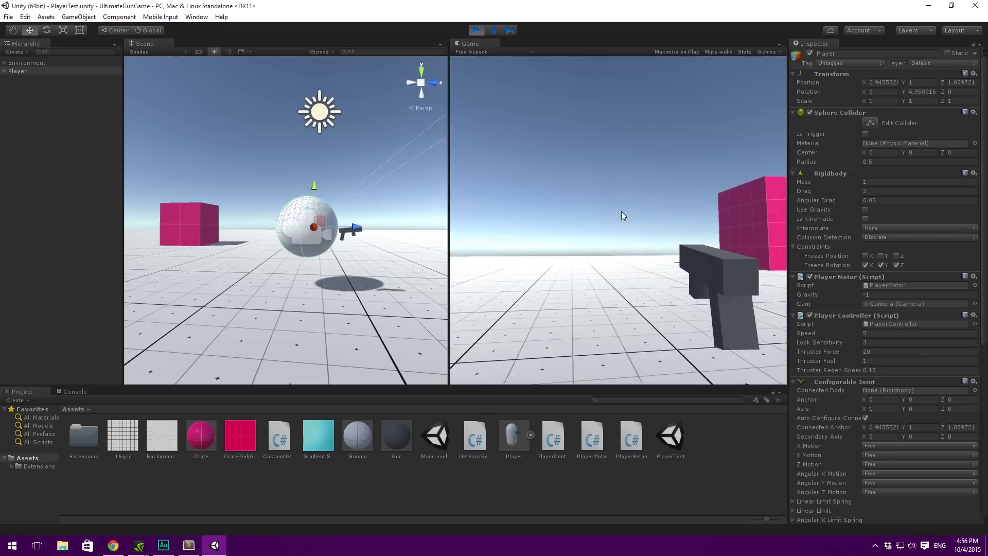
pyautogui.press('d')
pyautogui.press('w')
pyautogui.press('w')
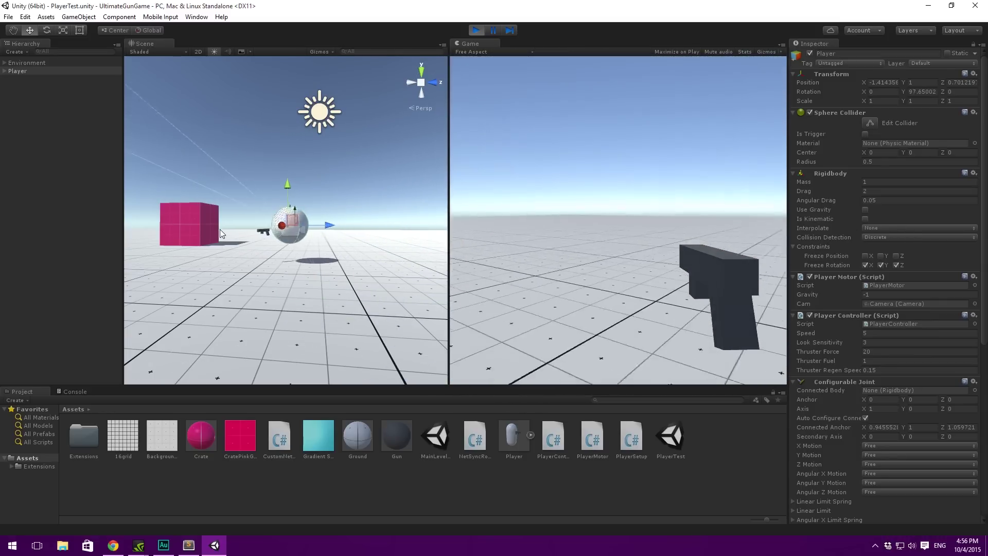
pyautogui.press('w')
pyautogui.press('w')
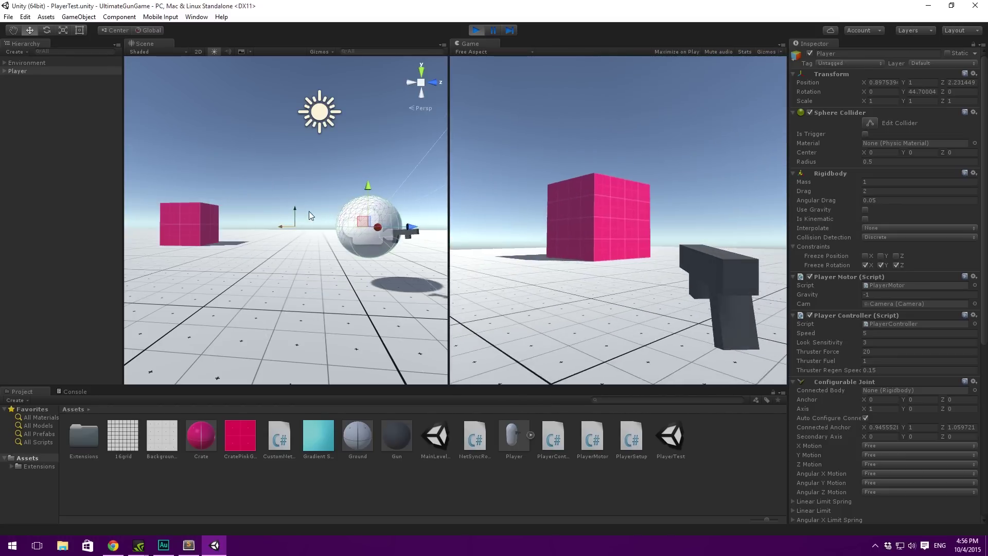
pyautogui.press('w')
pyautogui.press('space')
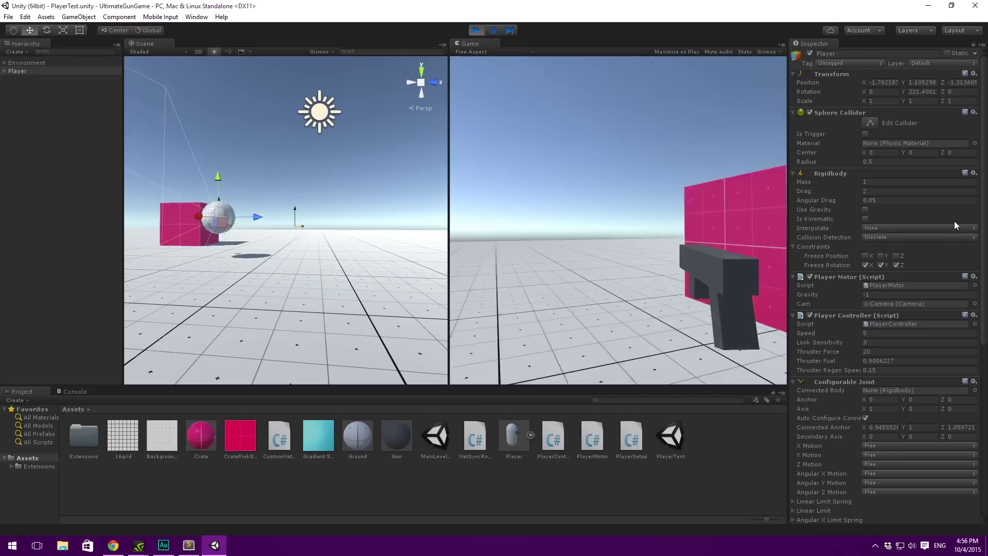
pyautogui.press('w')
pyautogui.press('space')
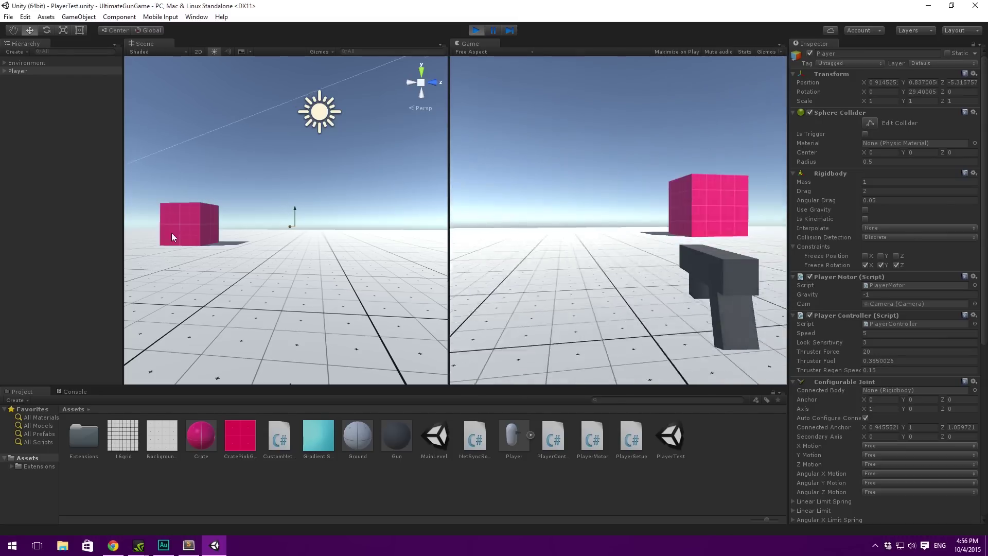
pyautogui.press('w')
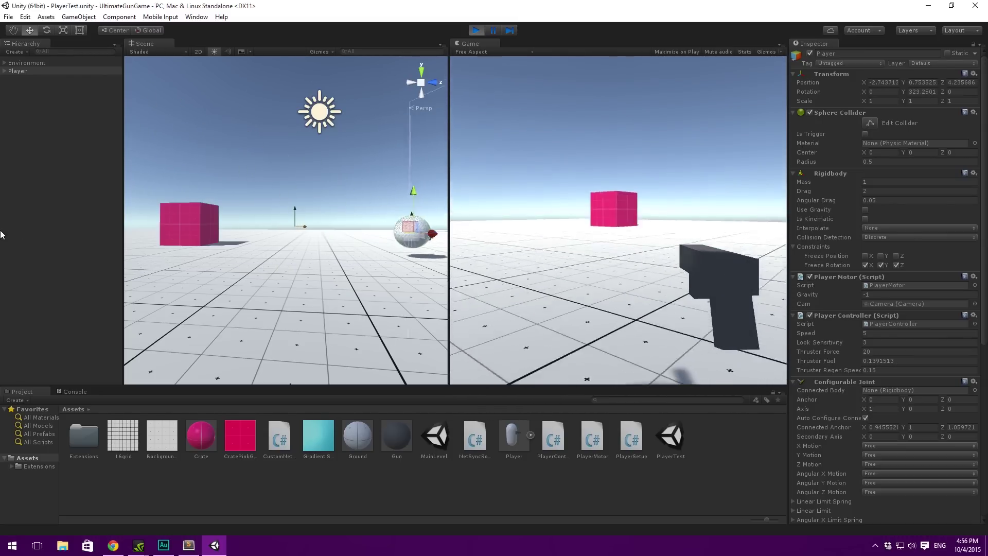
pyautogui.press('w')
pyautogui.press('space')
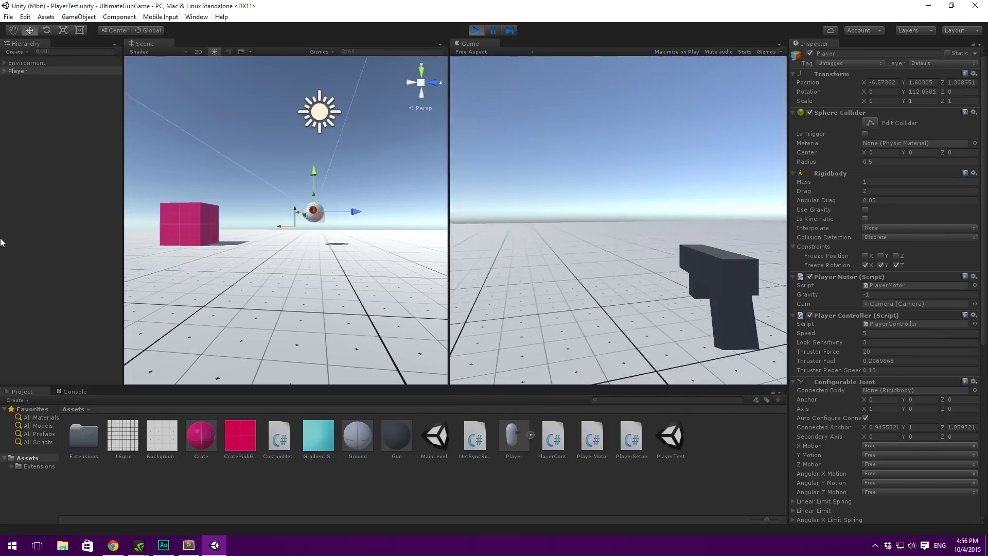
pyautogui.press('w')
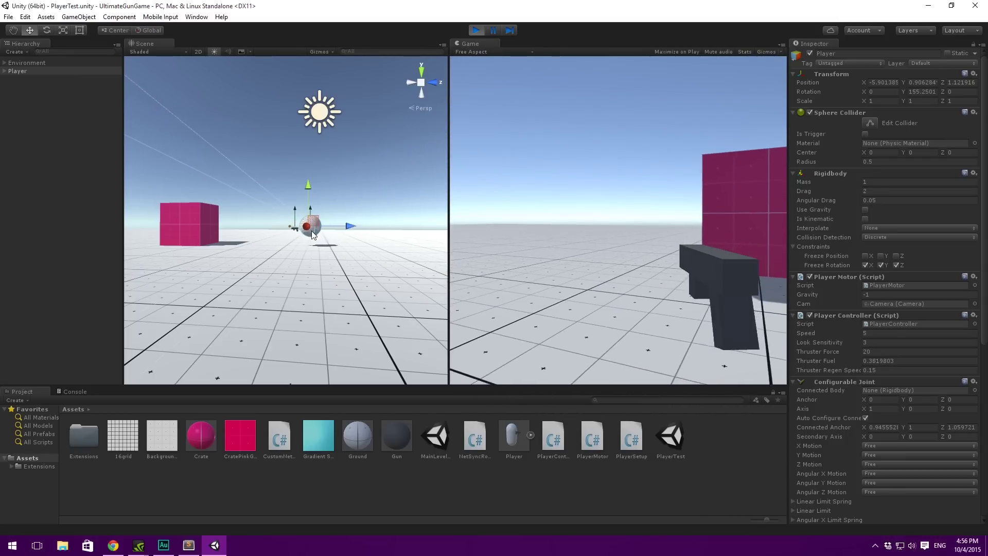
pyautogui.press('w')
pyautogui.press('space')
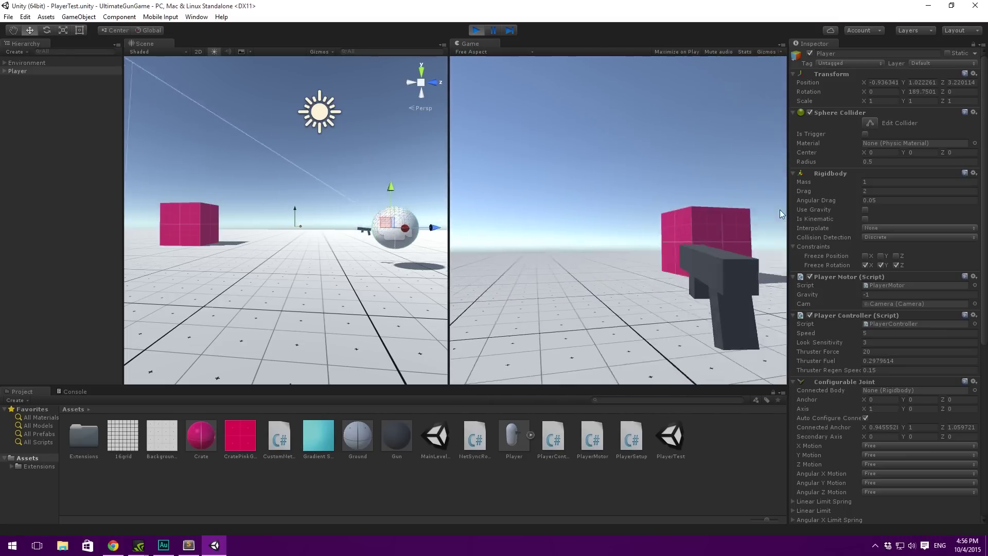
pyautogui.press('w')
pyautogui.press('w')
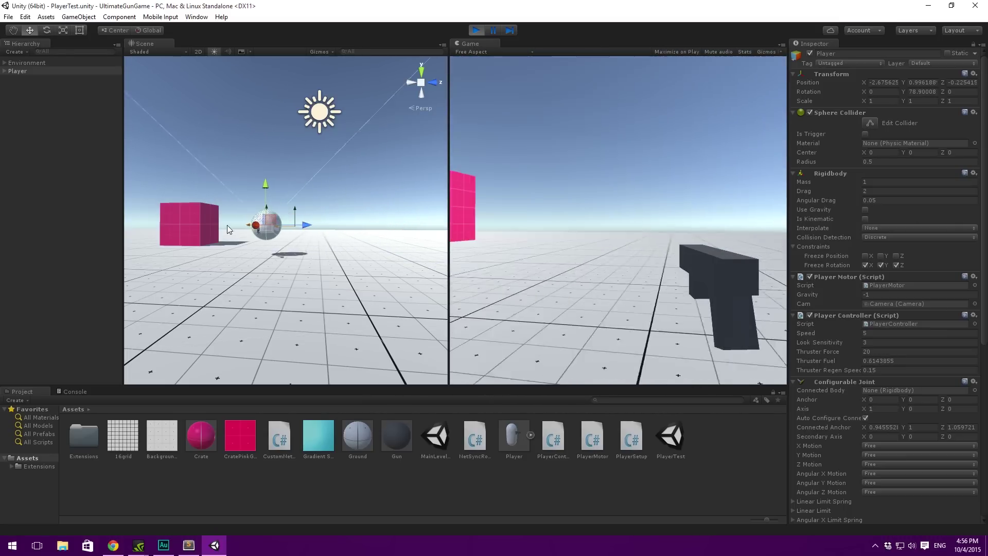
pyautogui.press('space')
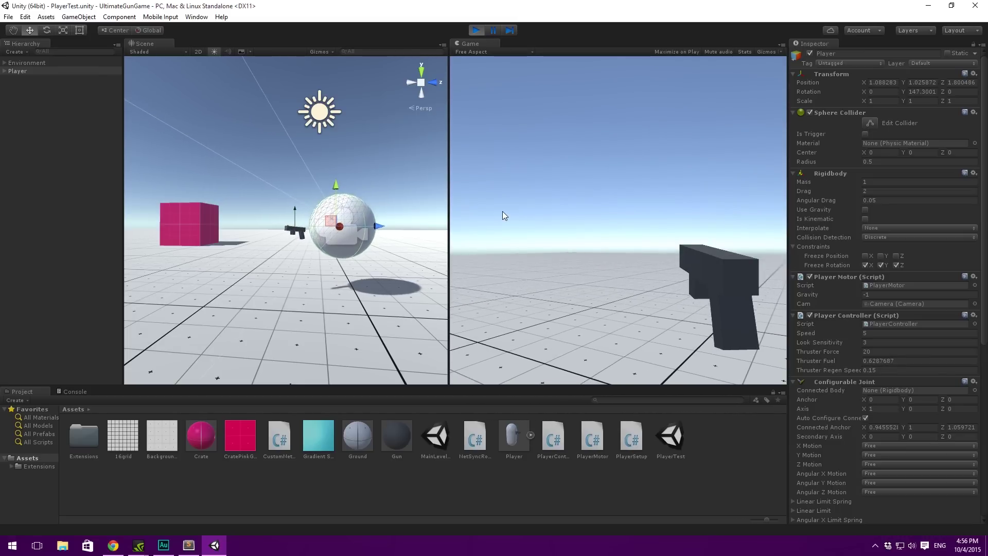
# Step: Stop play mode and dock the Game view back into the same group as the Scene view
pyautogui.click(473, 29)
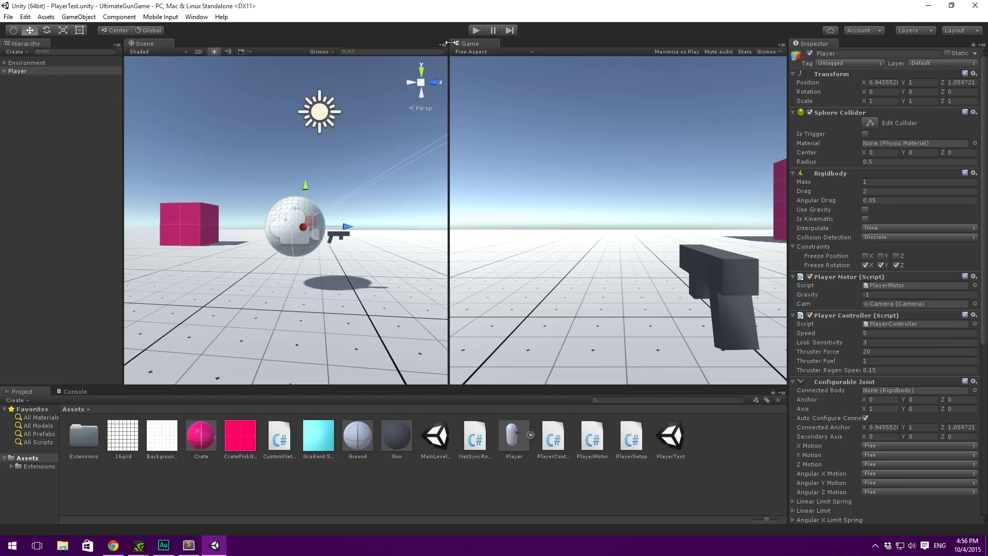
pyautogui.moveTo(452, 42); pyautogui.dragTo(195, 43)
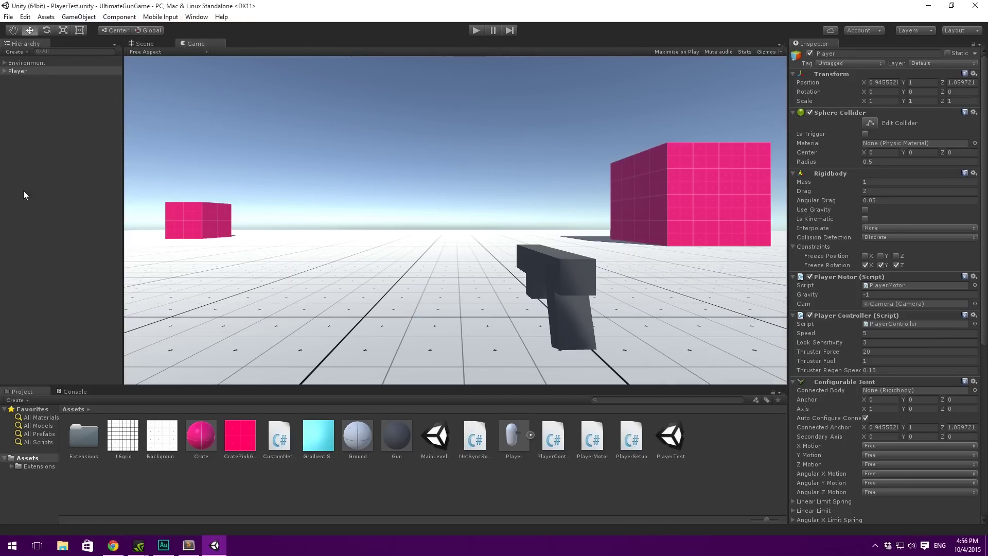
pyautogui.click(79, 221)
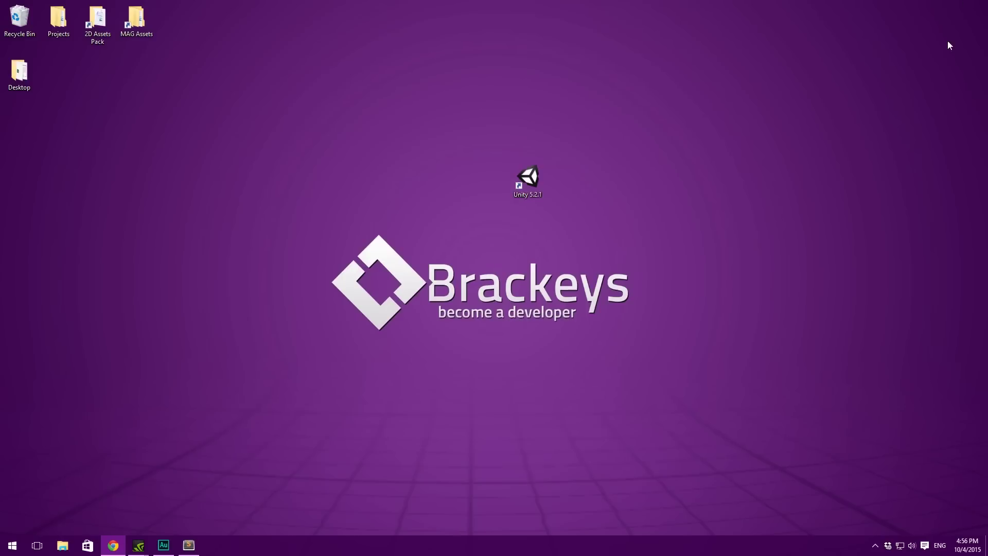
# Step: Launch Unity 5.2.1 from the desktop to bring up its project list
pyautogui.doubleClick(527, 180)
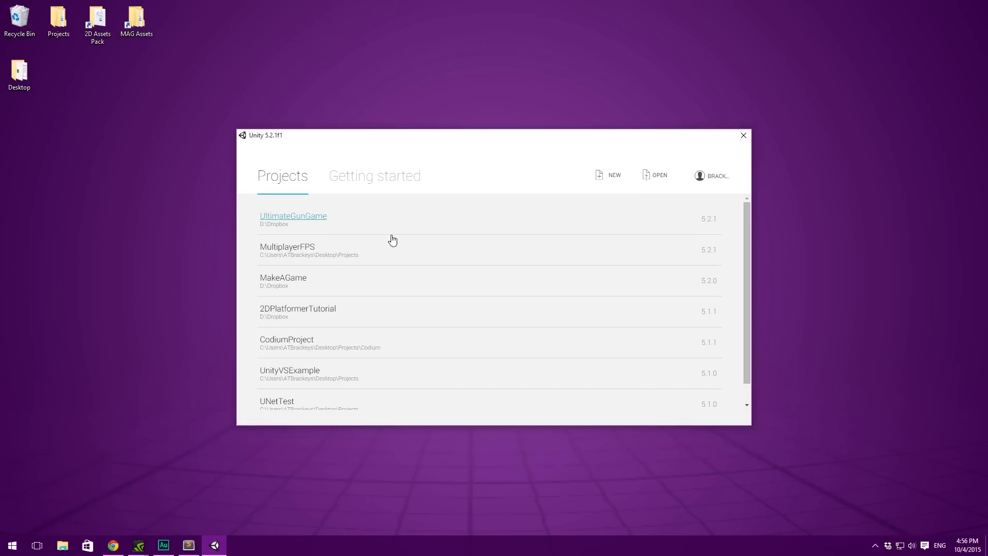
# Step: Open the MultiplayerFPS project and make the Project window slightly taller
pyautogui.click(302, 247)
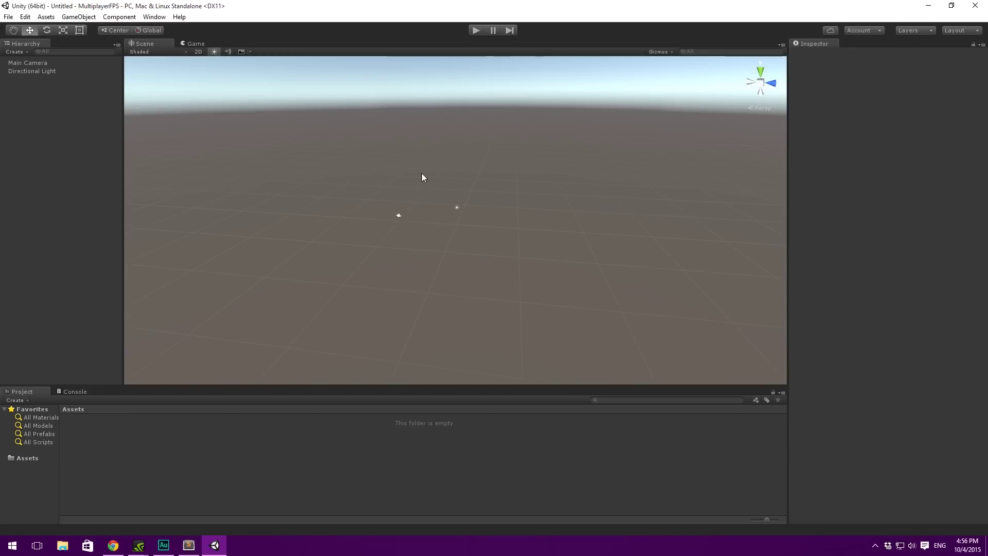
pyautogui.moveTo(422, 173); pyautogui.dragTo(426, 167, button='middle')
pyautogui.moveTo(168, 384); pyautogui.dragTo(170, 366)
pyautogui.rightClick(223, 430)
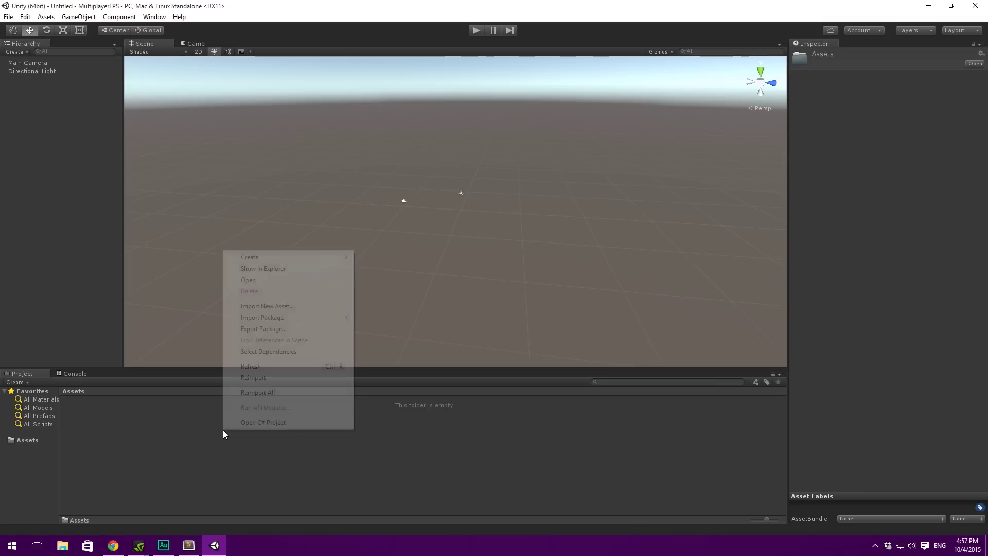
pyautogui.moveTo(292, 318)
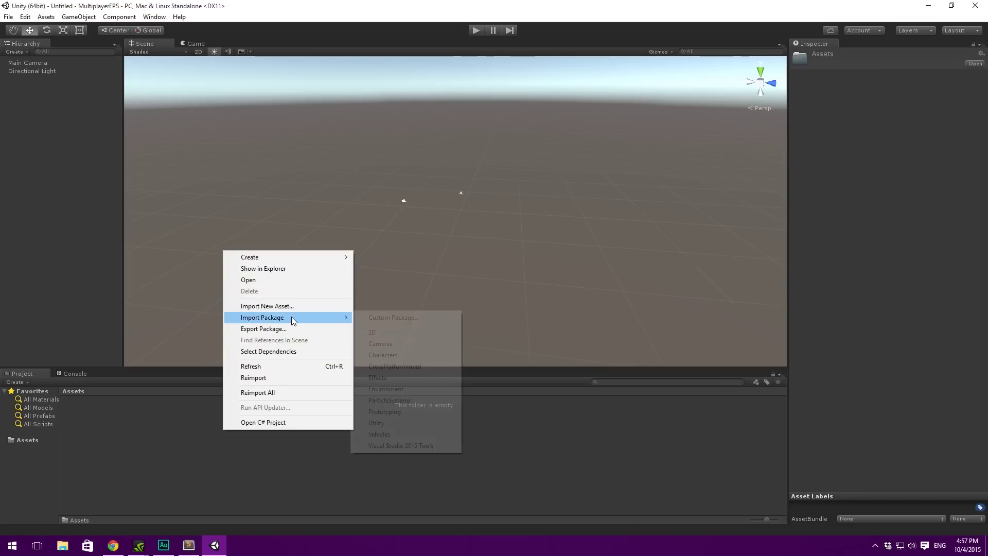
pyautogui.click(410, 392)
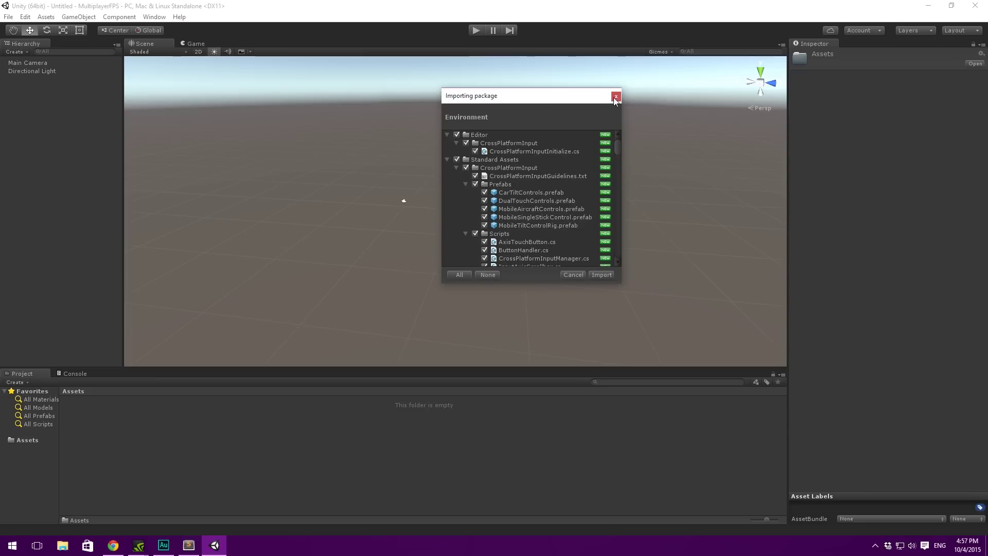
pyautogui.click(615, 96)
# Step: Import the complete Prototyping standard package into the project's Assets
pyautogui.rightClick(281, 470)
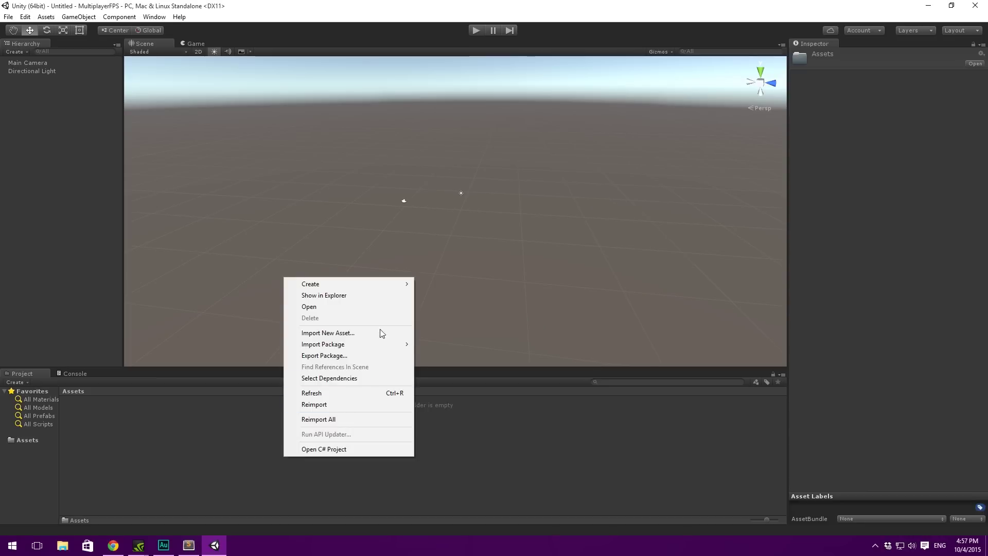
pyautogui.moveTo(396, 341)
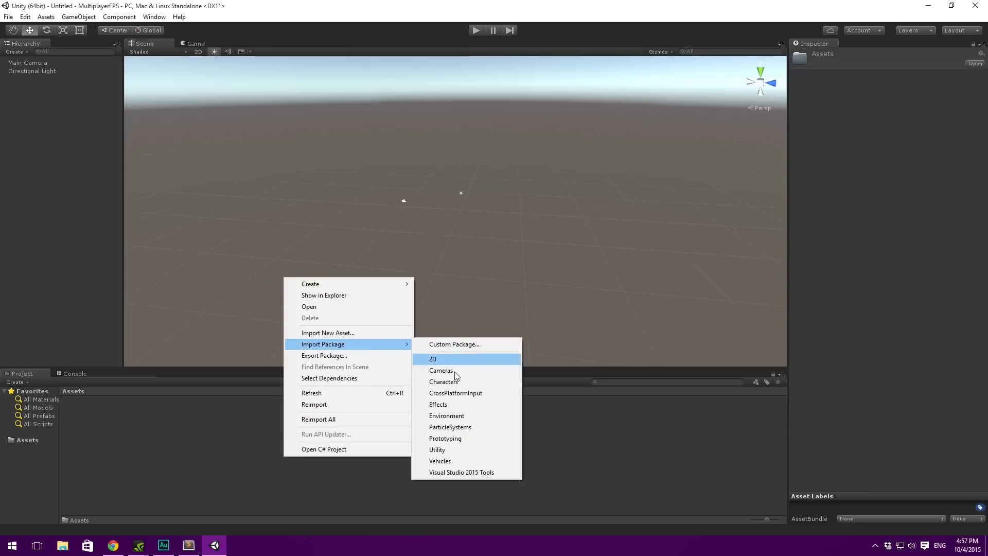
pyautogui.click(465, 440)
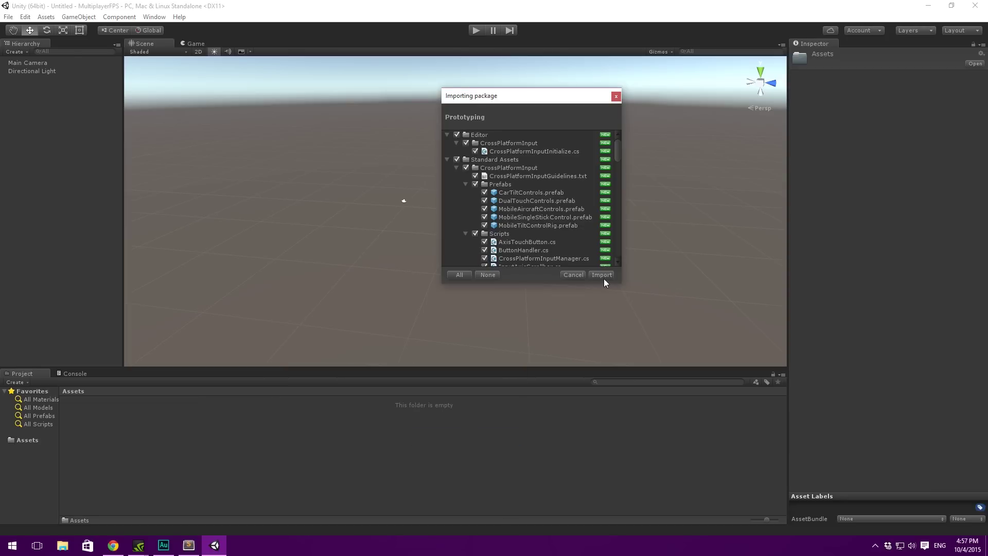
pyautogui.click(604, 279)
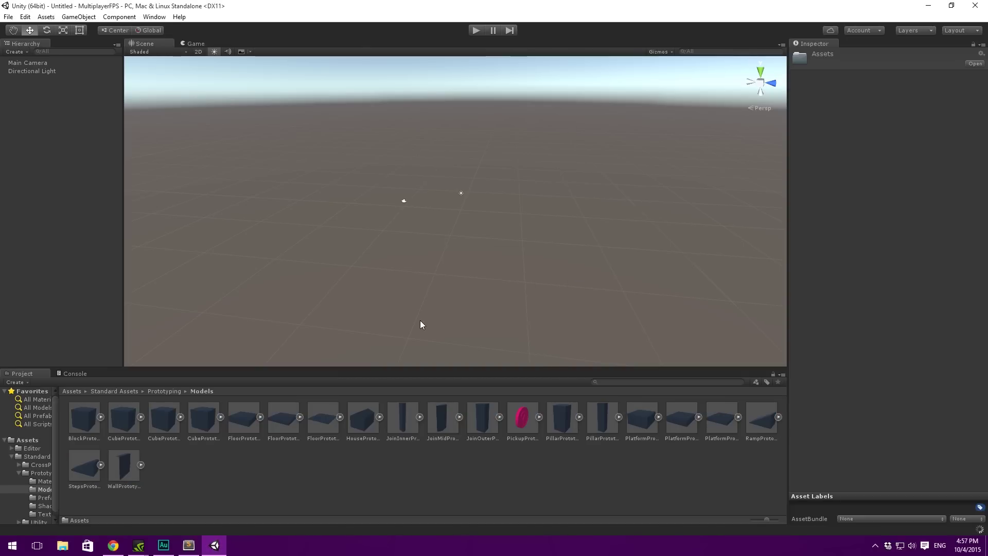
# Step: Browse from the Assets root into Standard Assets > Prototyping > Models
pyautogui.click(198, 409)
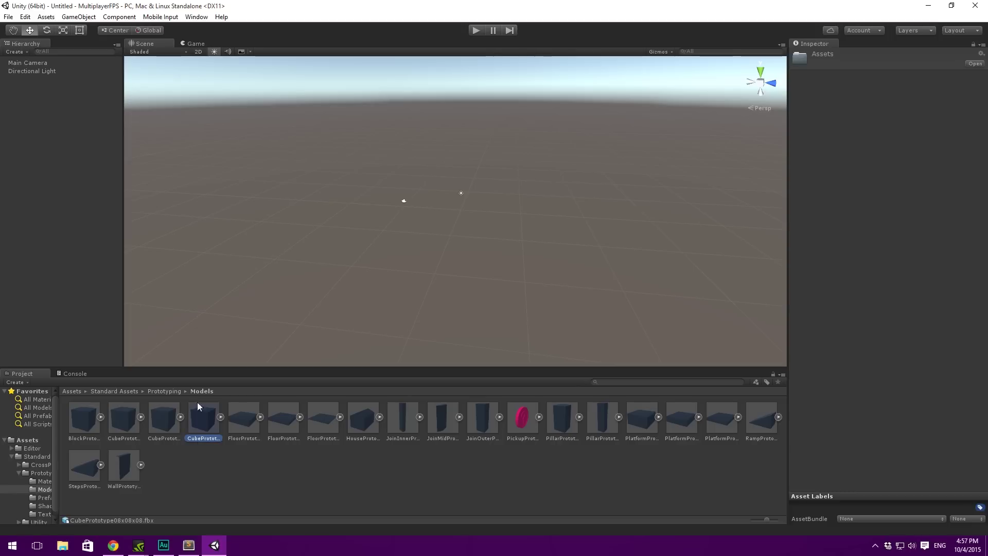
pyautogui.click(76, 391)
pyautogui.doubleClick(124, 419)
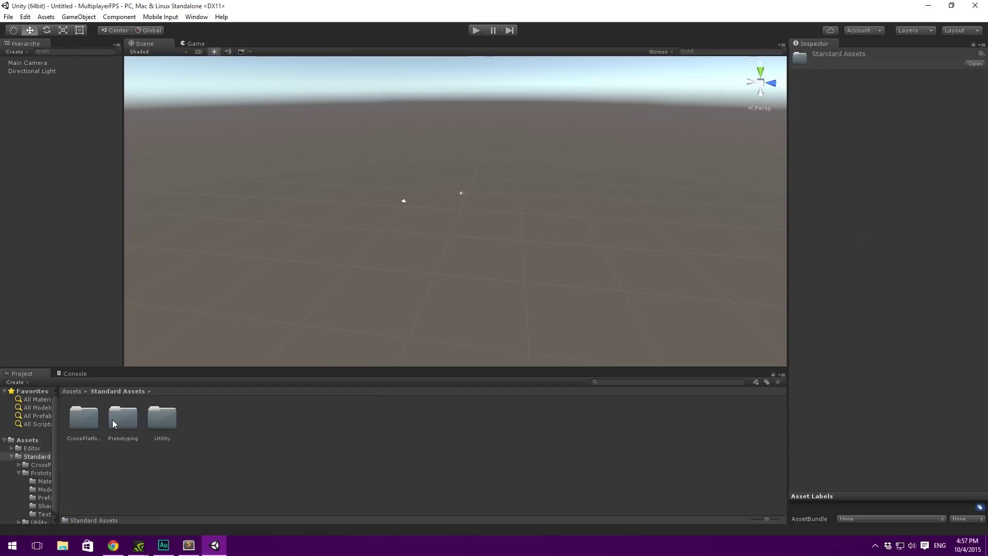
pyautogui.doubleClick(124, 412)
pyautogui.doubleClick(124, 416)
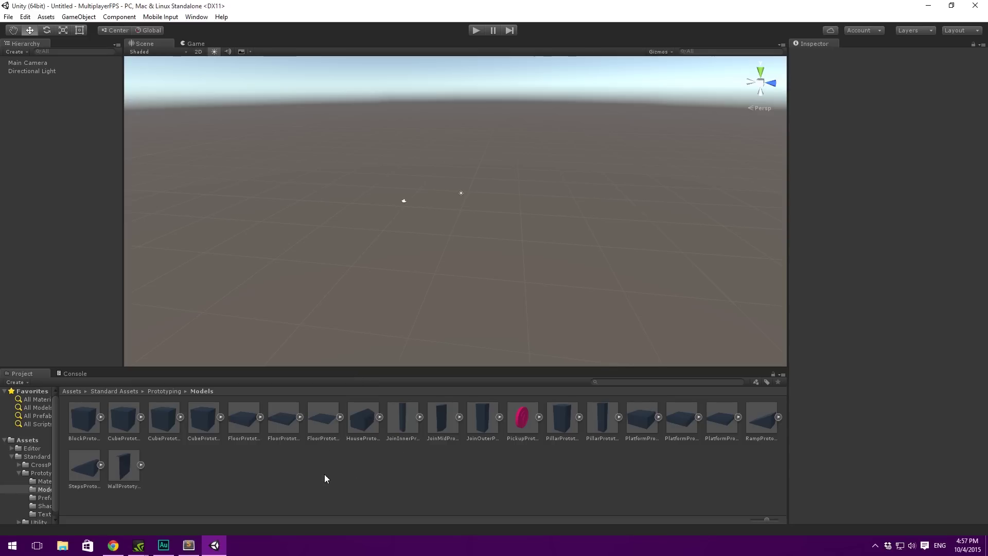
# Step: Add the FloorPrototype64x01x64 model to the scene at the origin
pyautogui.moveTo(69, 171); pyautogui.dragTo(67, 171)
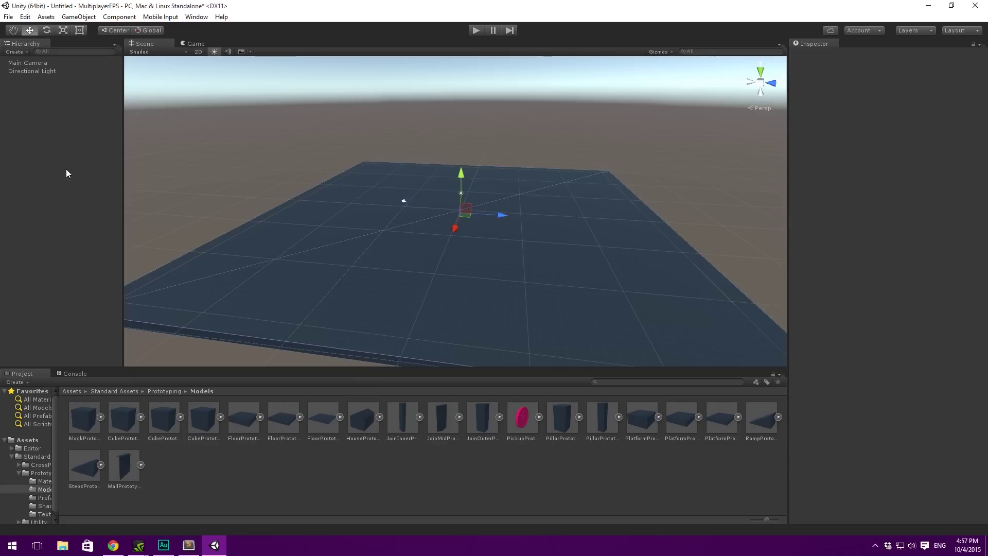
pyautogui.scroll(-6, 335, 155)
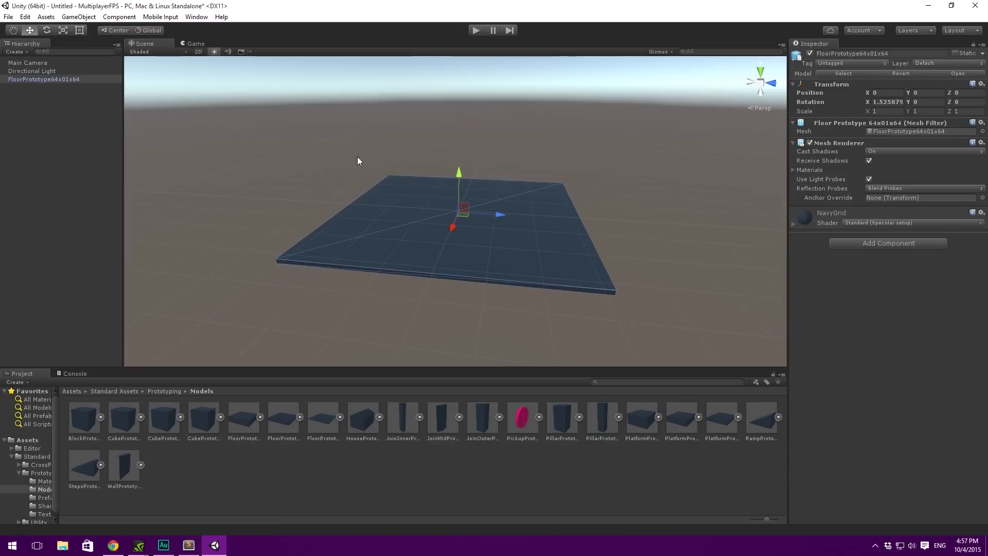
pyautogui.keyDown('alt'); pyautogui.moveTo(512, 178); pyautogui.dragTo(488, 194); pyautogui.keyUp('alt')
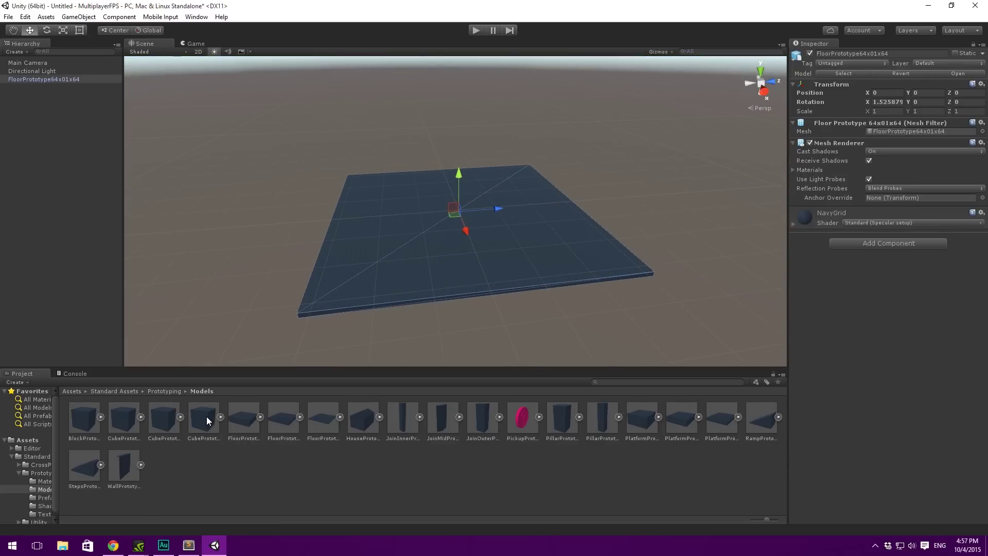
# Step: Add the CubePrototype04x04x04 model to the scene at the origin and frame it in the view
pyautogui.click(156, 425)
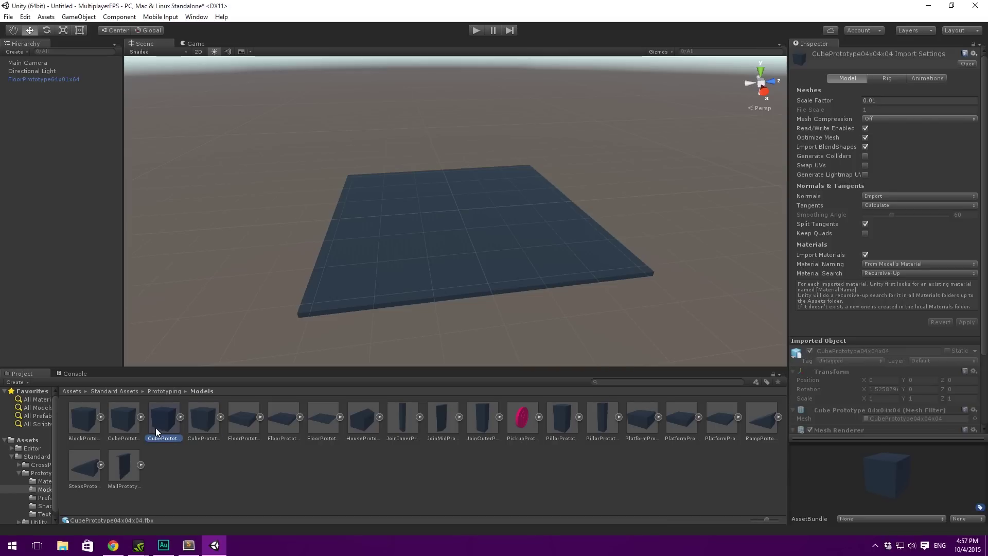
pyautogui.moveTo(65, 267); pyautogui.dragTo(52, 152)
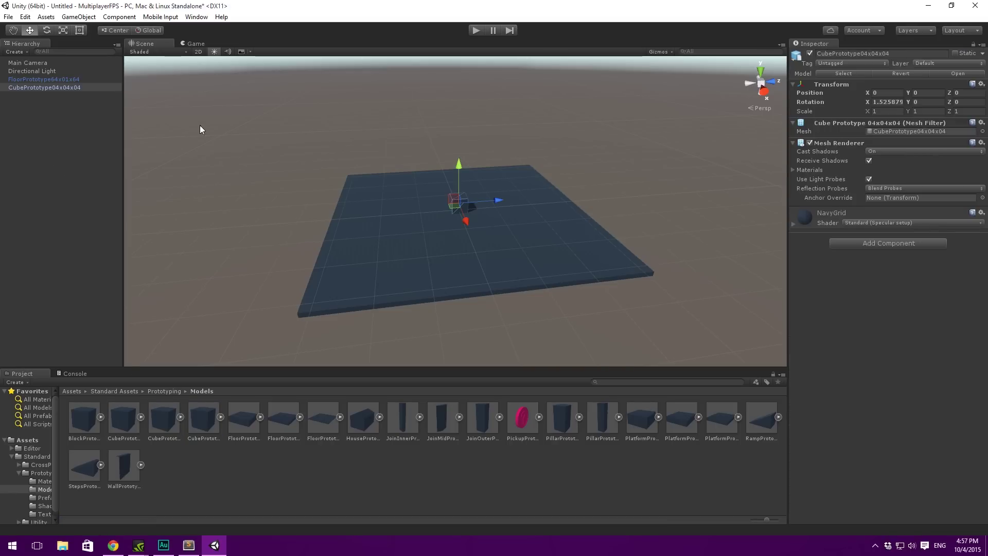
pyautogui.press('f')
pyautogui.scroll(-10, 488, 199)
pyautogui.click(596, 187)
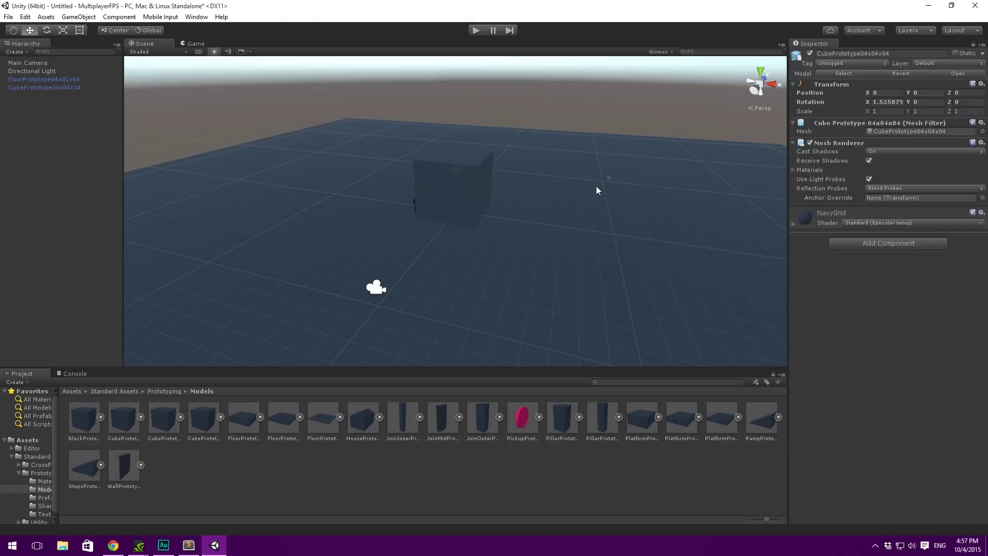
# Step: Move the 04x04x04 cube to about X -13.6, Z -13.7 and place a duplicate at about X 9.41, Z -7.44
pyautogui.click(478, 197)
pyautogui.scroll(-4, 575, 152)
pyautogui.keyDown('alt'); pyautogui.moveTo(575, 155); pyautogui.dragTo(153, 137); pyautogui.keyUp('alt')
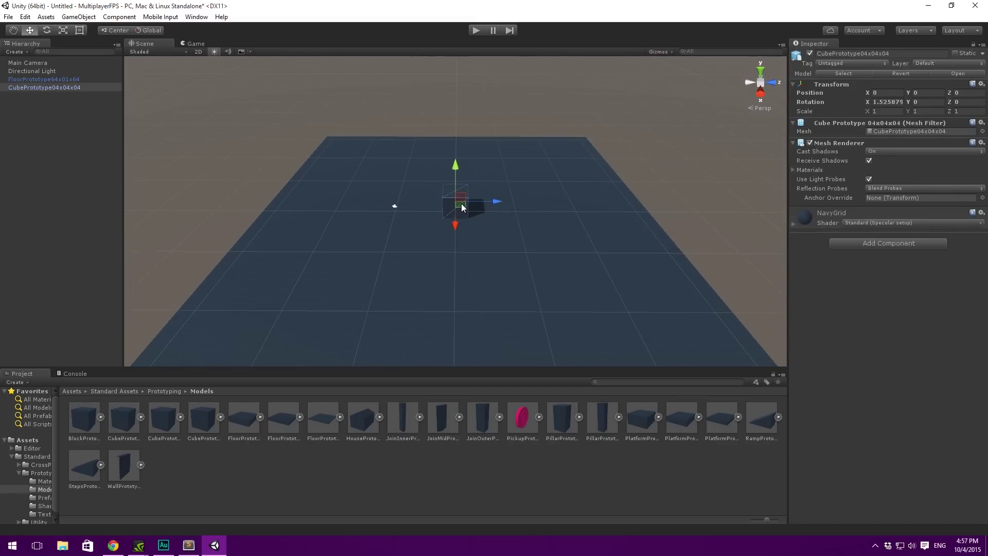
pyautogui.hotkey('ctrl', 'd')
pyautogui.moveTo(461, 208); pyautogui.dragTo(381, 159)
pyautogui.press('f')
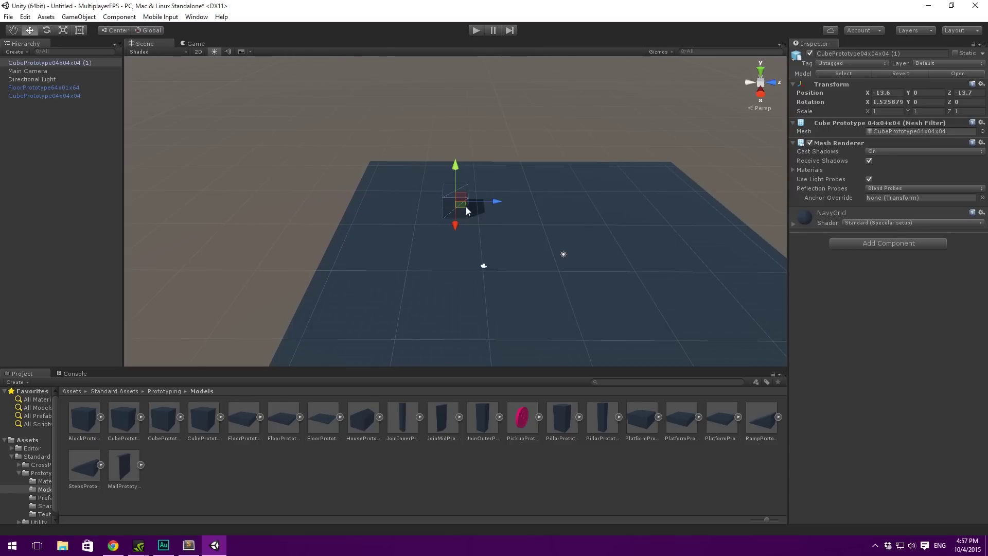
pyautogui.moveTo(465, 206); pyautogui.dragTo(549, 325)
pyautogui.moveTo(549, 326); pyautogui.dragTo(244, 369, button='middle')
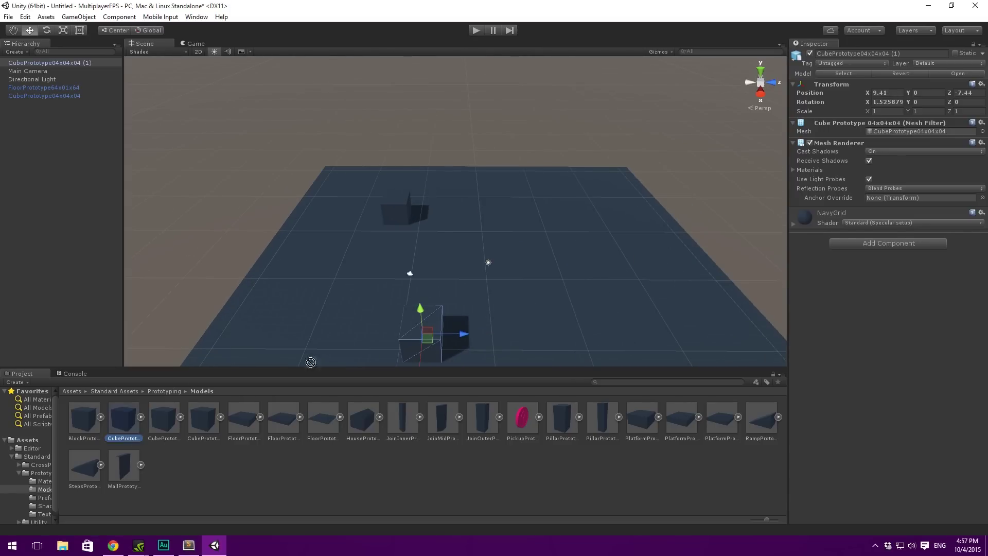
# Step: Try to place the CubePrototype02x02x02 model directly in the Scene view, undoing each placement
pyautogui.moveTo(310, 361); pyautogui.dragTo(463, 216)
pyautogui.hotkey('ctrl', 'z')
pyautogui.scroll(-3, 463, 216)
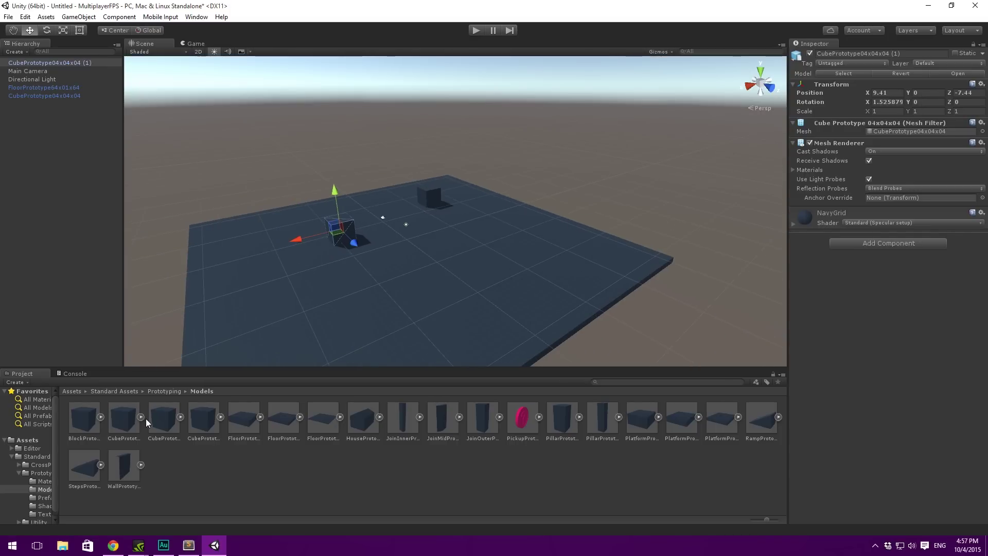
pyautogui.moveTo(132, 419); pyautogui.dragTo(496, 265)
pyautogui.keyDown('alt'); pyautogui.moveTo(496, 265); pyautogui.dragTo(505, 291); pyautogui.keyUp('alt')
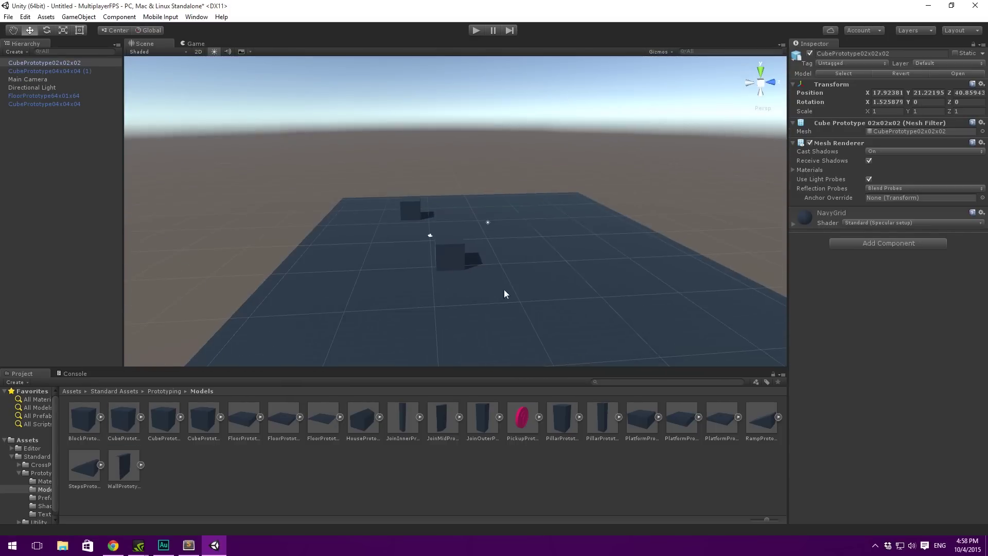
pyautogui.scroll(-5, 520, 278)
pyautogui.scroll(-1, 574, 229)
pyautogui.click(689, 209)
pyautogui.hotkey('ctrl', 'z')
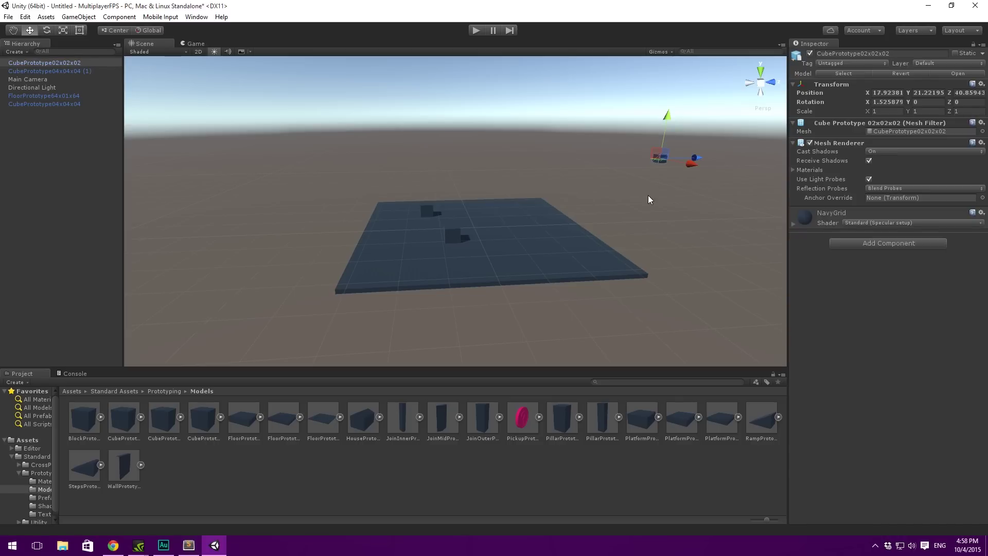
pyautogui.hotkey('ctrl', 'z')
# Step: Add the CubePrototype02x02x02 model through the Hierarchy and reset its transform
pyautogui.click(174, 421)
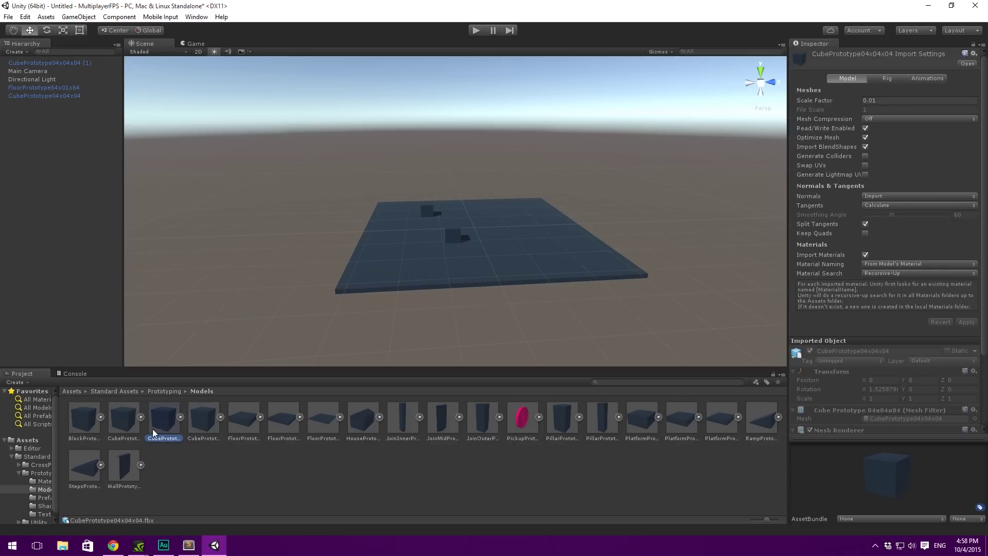
pyautogui.moveTo(117, 426); pyautogui.dragTo(21, 198)
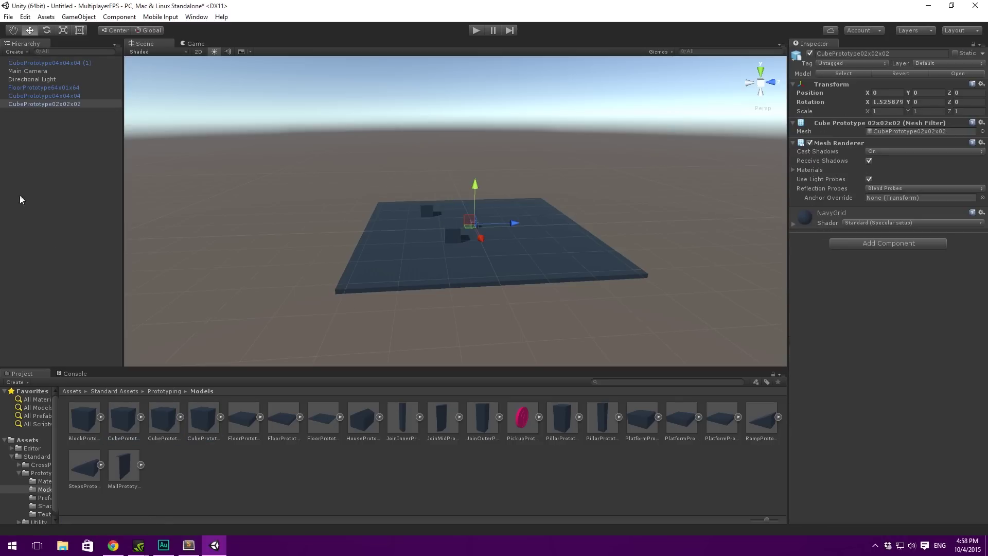
pyautogui.rightClick(822, 86)
pyautogui.click(839, 103)
# Step: Move the small 02x02x02 cube across the floor to an open spot away from the two larger cubes, and deselect it
pyautogui.press('f')
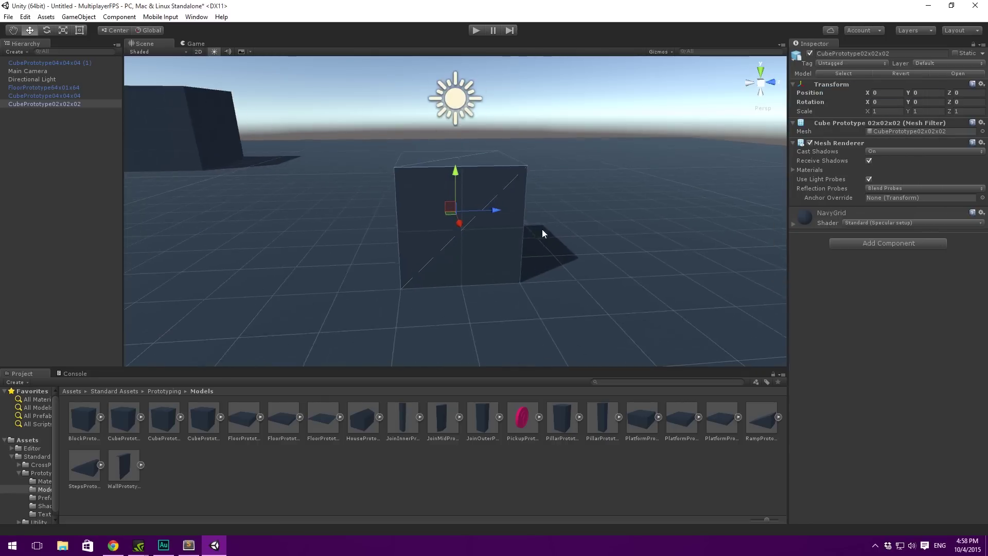
pyautogui.scroll(-3, 524, 215)
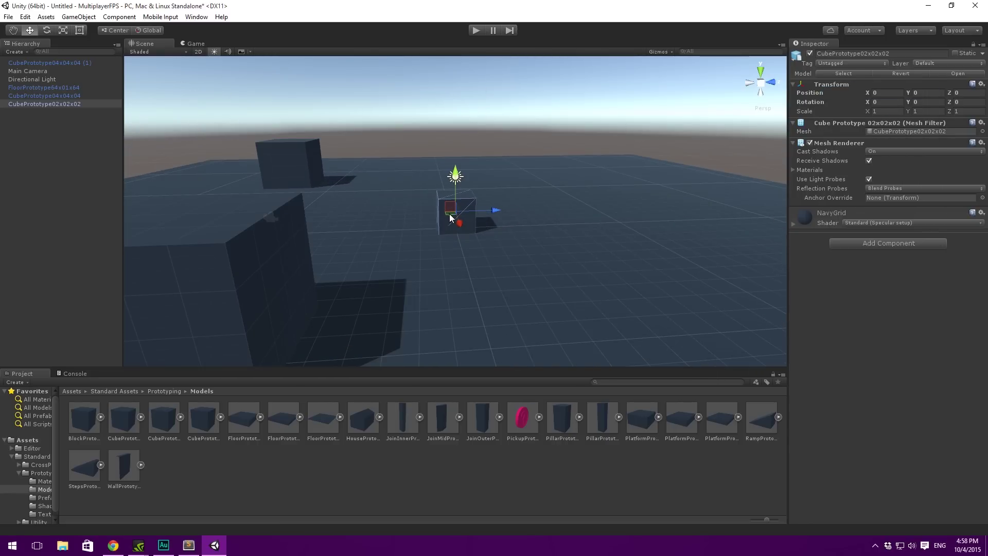
pyautogui.moveTo(450, 218); pyautogui.dragTo(490, 244)
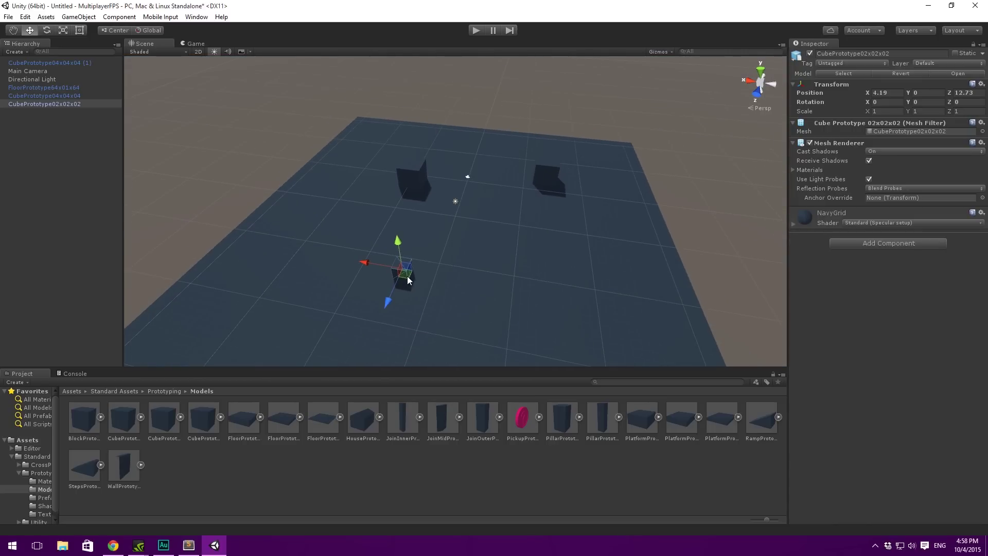
pyautogui.moveTo(407, 278); pyautogui.dragTo(439, 213)
pyautogui.click(517, 225)
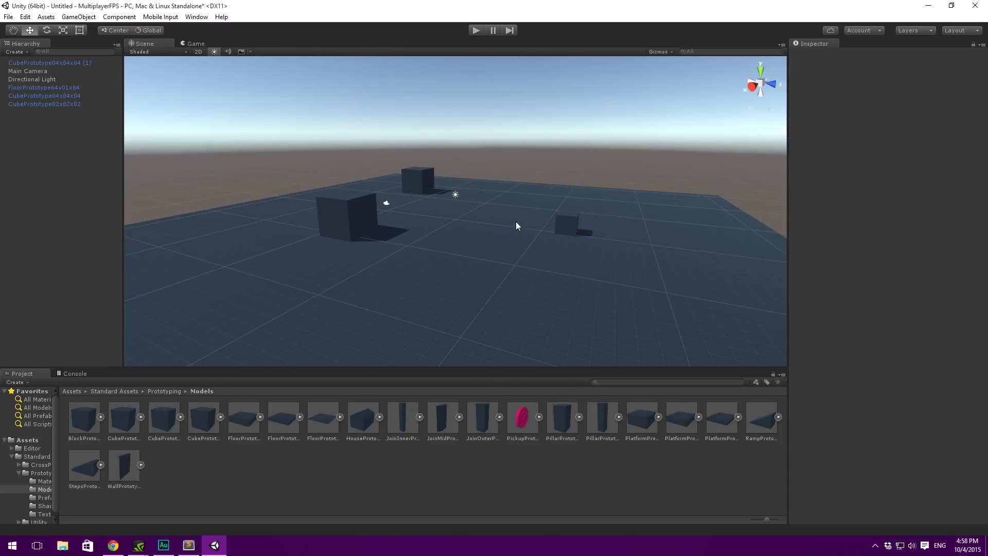
pyautogui.scroll(3, 478, 222)
pyautogui.keyDown('alt'); pyautogui.moveTo(487, 183); pyautogui.dragTo(400, 212); pyautogui.keyUp('alt')
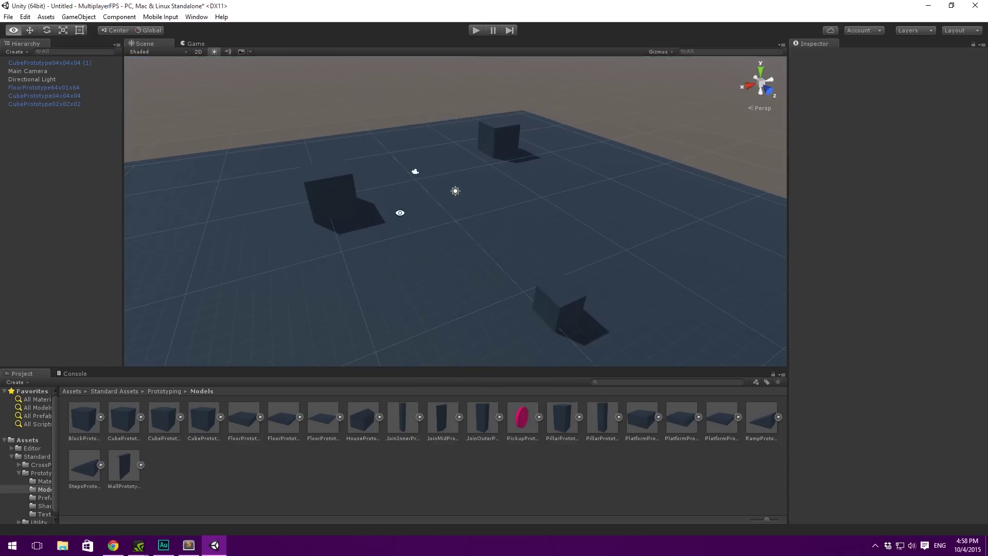
pyautogui.scroll(2, 526, 259)
pyautogui.keyDown('alt'); pyautogui.moveTo(526, 262); pyautogui.dragTo(323, 262); pyautogui.keyUp('alt')
pyautogui.keyDown('alt'); pyautogui.moveTo(566, 235); pyautogui.dragTo(389, 156); pyautogui.keyUp('alt')
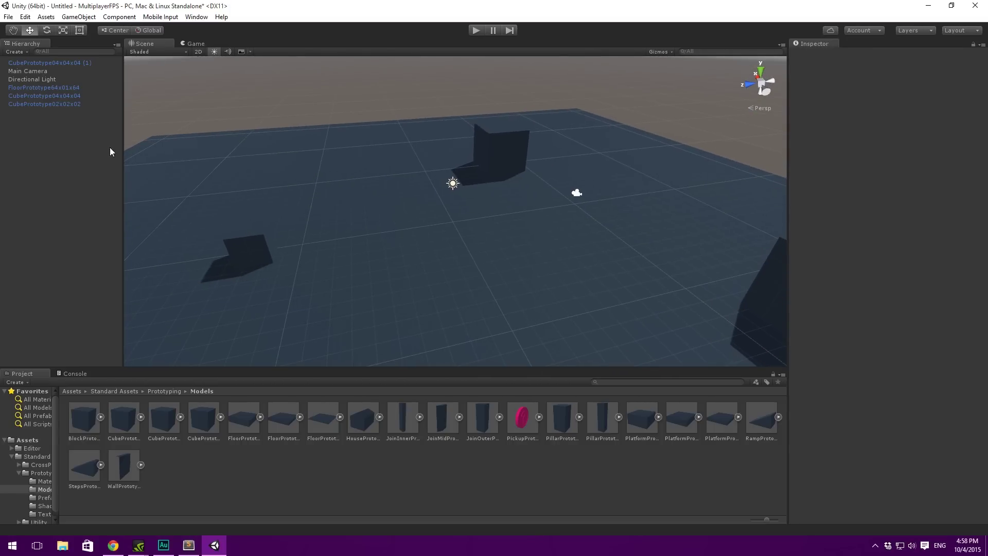
# Step: Create an empty GameObject at the root of the Hierarchy
pyautogui.rightClick(66, 207)
pyautogui.click(41, 152)
pyautogui.rightClick(45, 128)
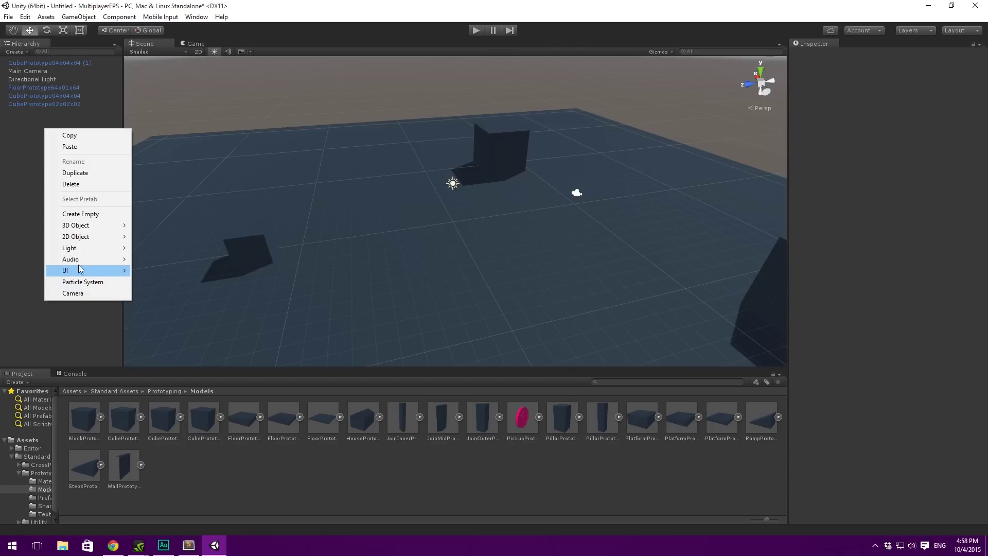
pyautogui.click(78, 214)
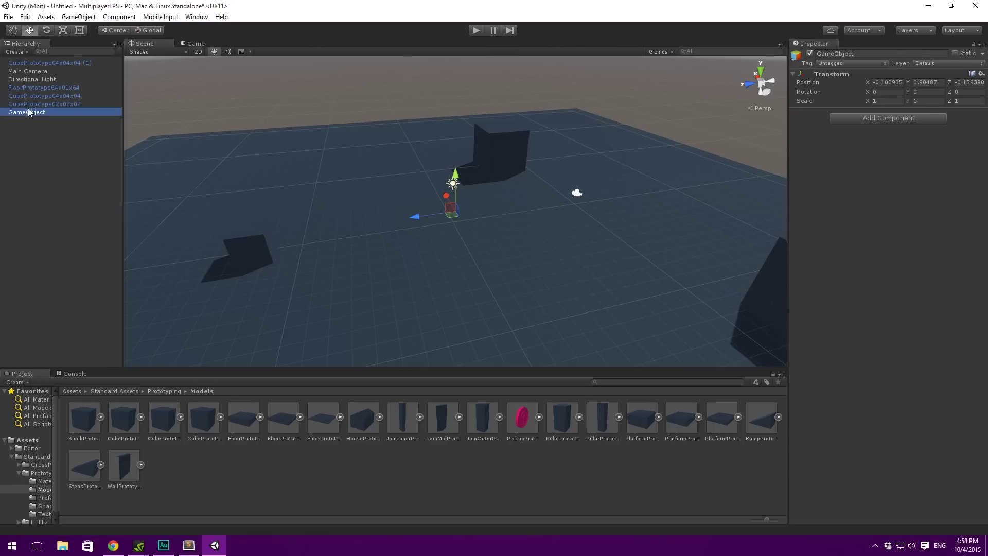
# Step: Reset the new empty GameObject's transform and name the object _Environment
pyautogui.rightClick(824, 76)
pyautogui.click(844, 82)
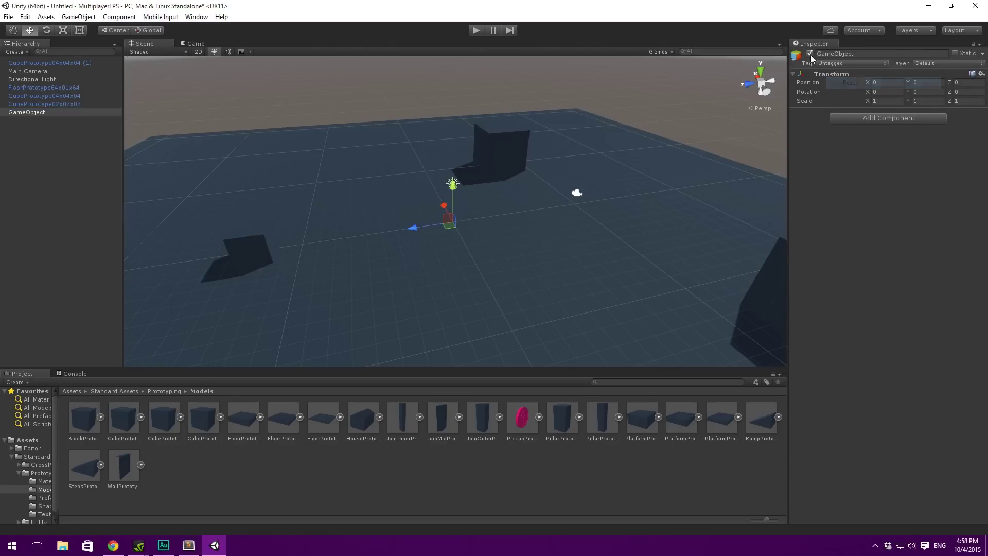
pyautogui.click(837, 53)
pyautogui.write('_Environment')
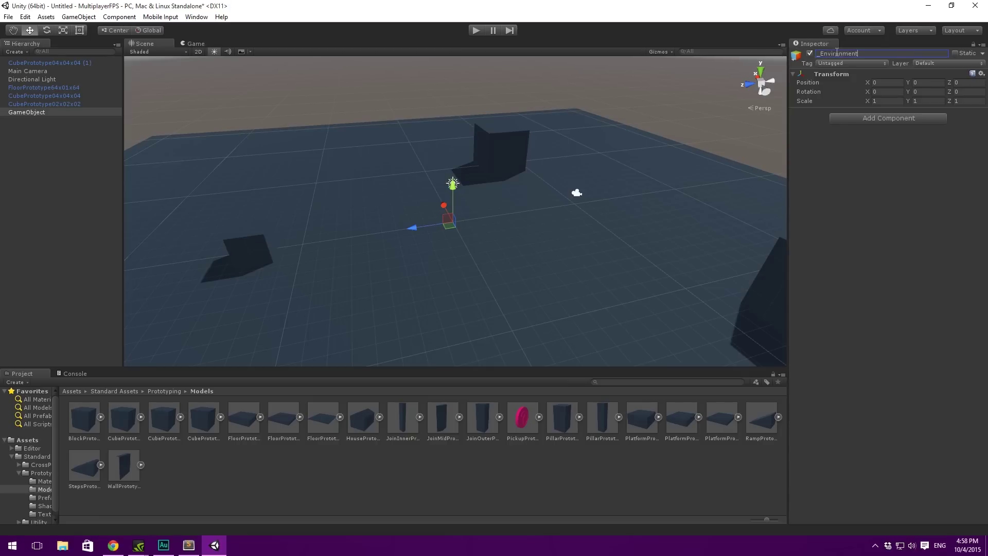
pyautogui.press('Return')
# Step: Remove the leading underscore from the empty object's name so it reads Environment
pyautogui.click(45, 125)
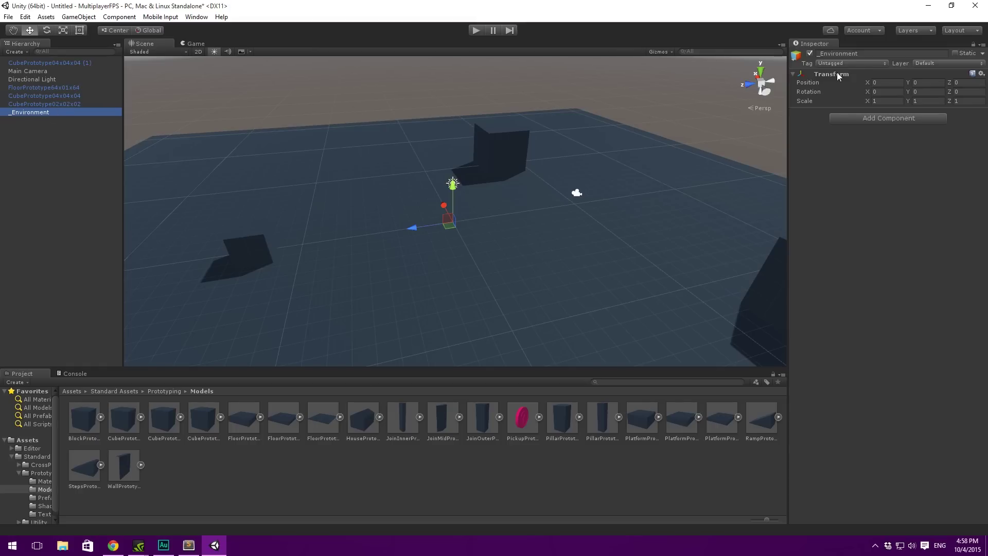
pyautogui.click(821, 54)
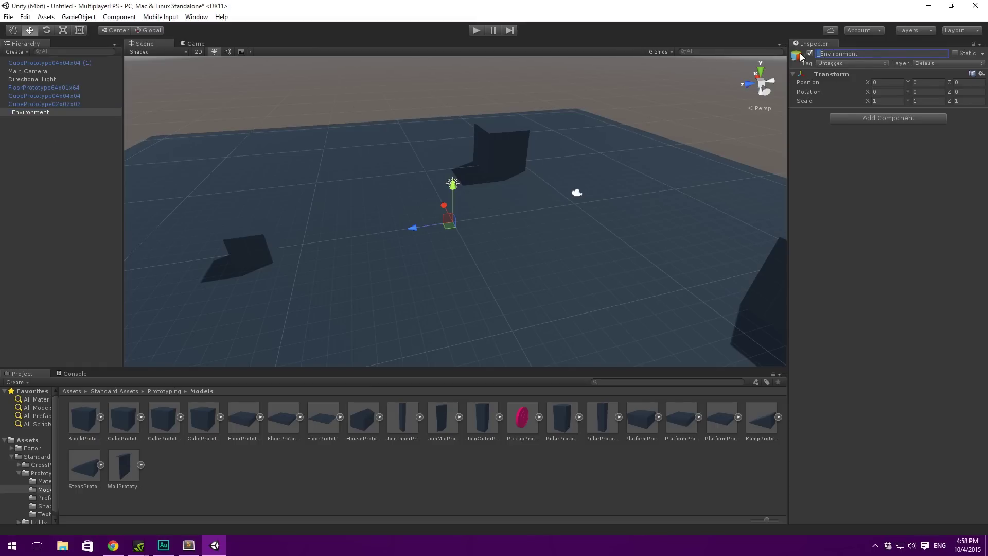
pyautogui.press('Delete')
# Step: Parent the floor, all three cube prototypes and the Directional Light to the Environment object, and collapse it in the Hierarchy
pyautogui.click(52, 103)
pyautogui.keyDown('shift'); pyautogui.click(59, 88); pyautogui.keyUp('shift')
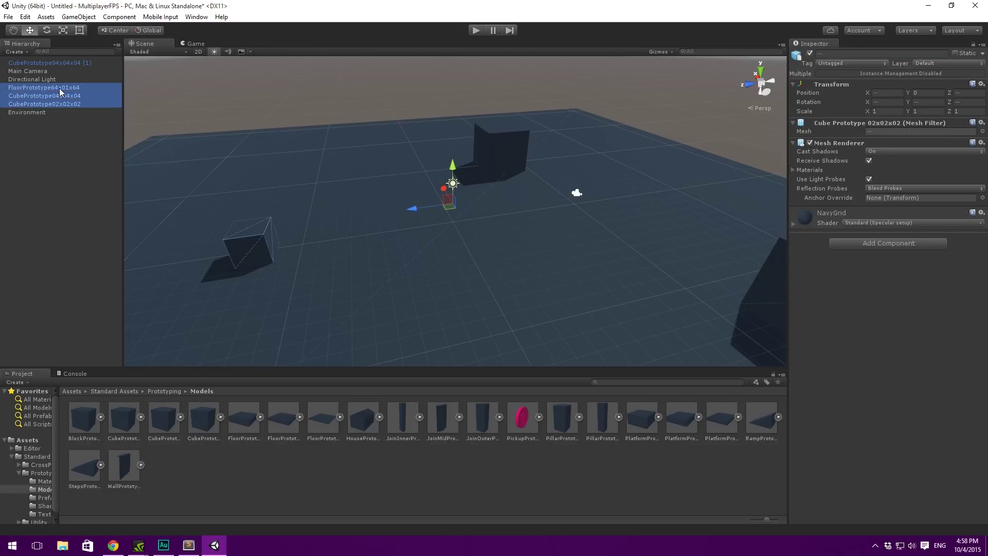
pyautogui.keyDown('ctrl'); pyautogui.click(48, 80); pyautogui.keyUp('ctrl')
pyautogui.keyDown('ctrl'); pyautogui.click(51, 63); pyautogui.keyUp('ctrl')
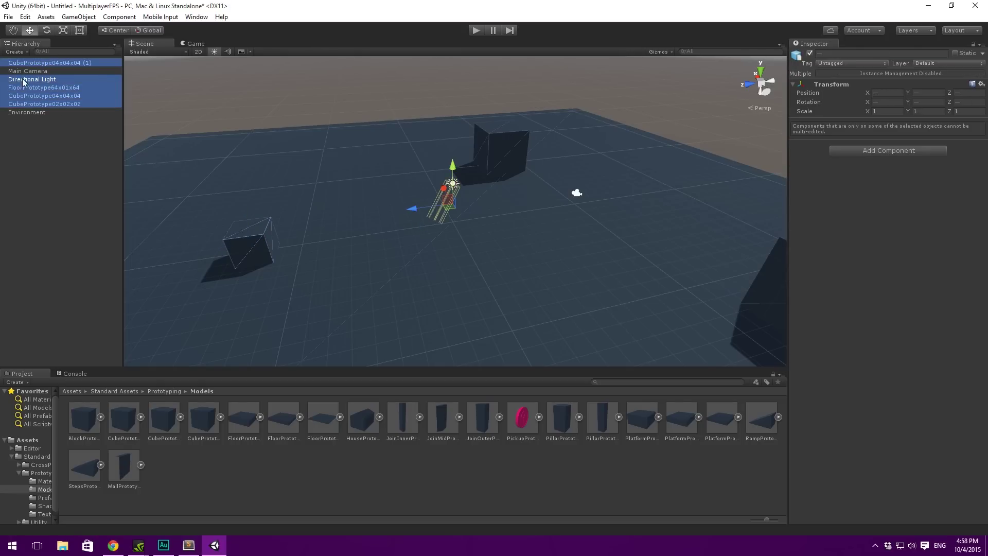
pyautogui.moveTo(40, 91); pyautogui.dragTo(31, 112)
pyautogui.click(100, 157)
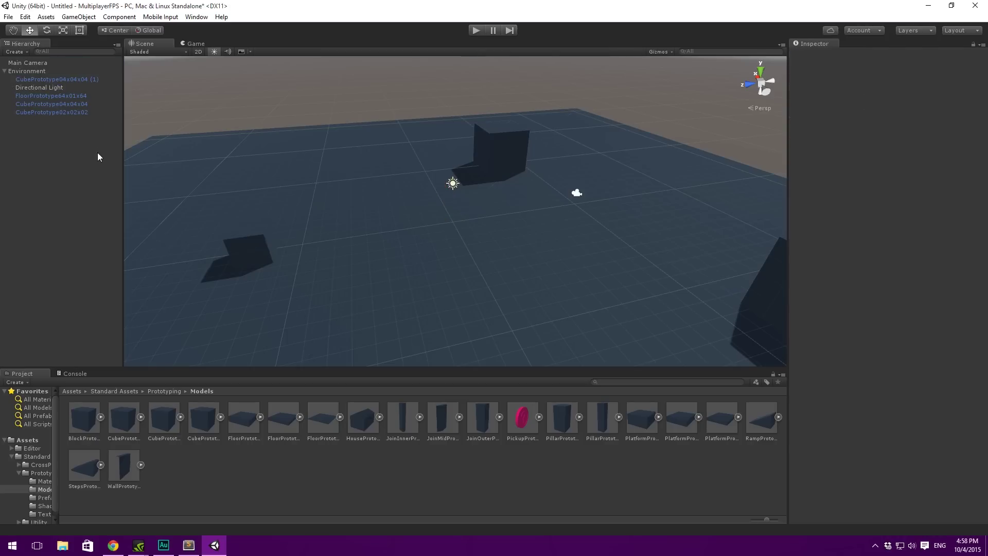
pyautogui.click(4, 71)
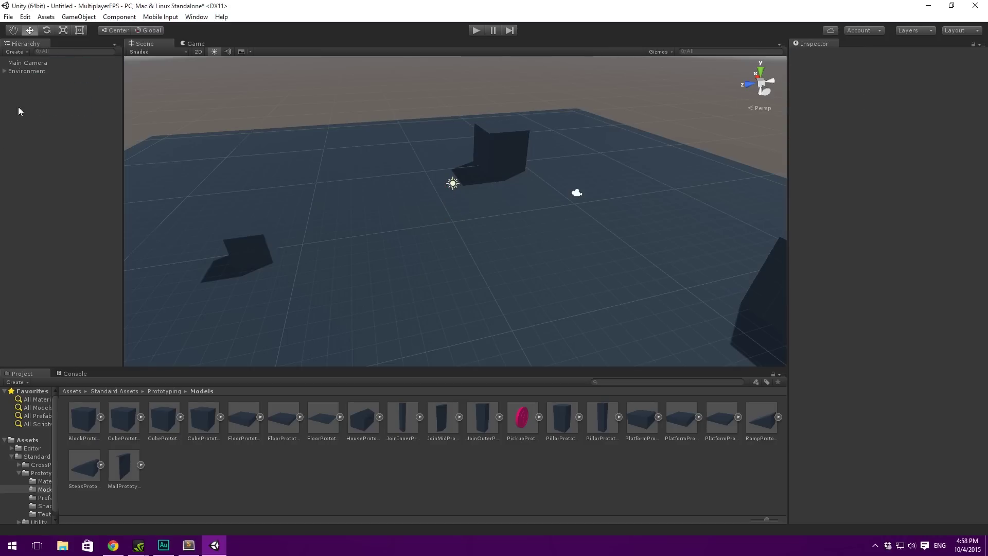
# Step: Delete the Main Camera from the scene
pyautogui.click(31, 63)
pyautogui.keyDown('alt'); pyautogui.moveTo(162, 91); pyautogui.dragTo(316, 128); pyautogui.keyUp('alt')
pyautogui.click(45, 63)
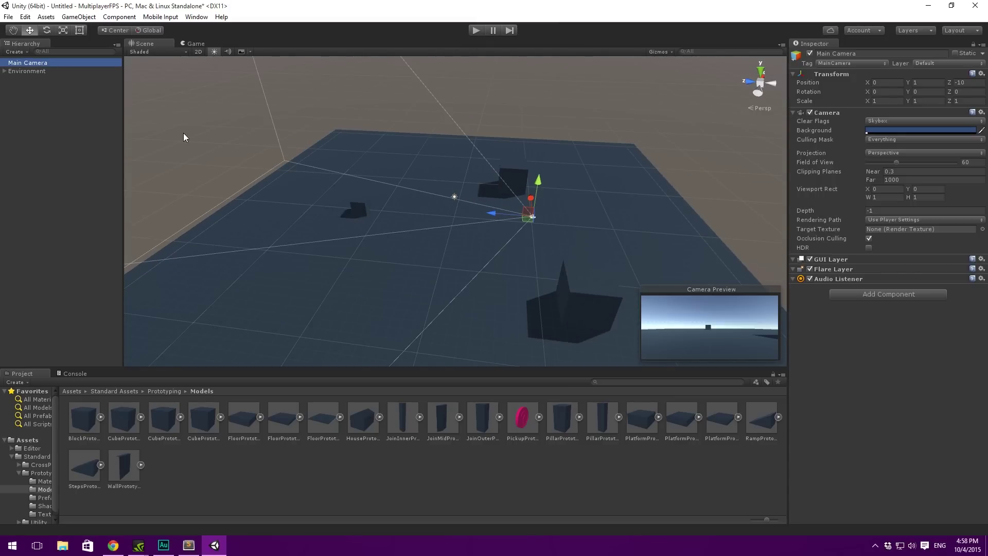
pyautogui.press('Delete')
pyautogui.keyDown('alt'); pyautogui.moveTo(363, 109); pyautogui.dragTo(378, 187); pyautogui.keyUp('alt')
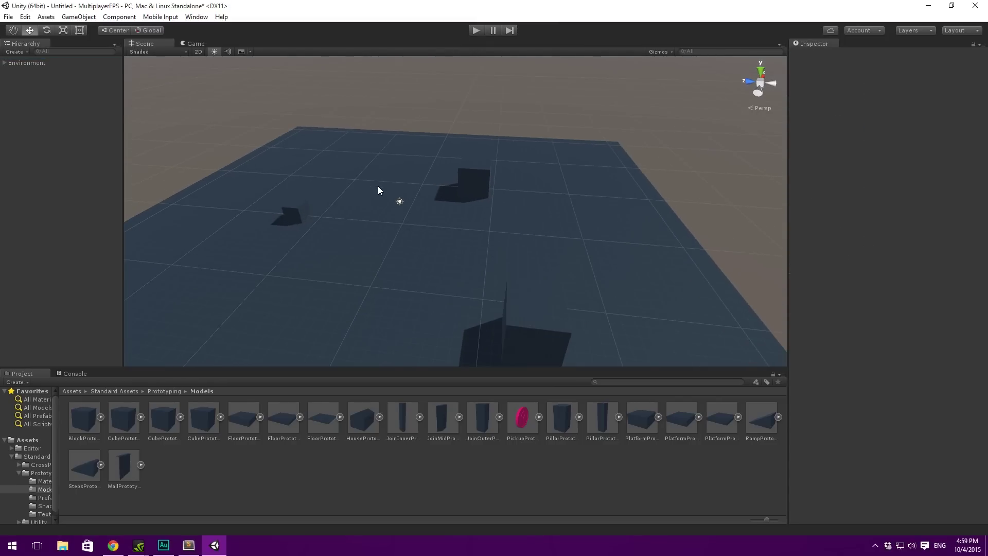
# Step: Save the scene in the project's Assets folder as MainLevel01
pyautogui.hotkey('ctrl', 's')
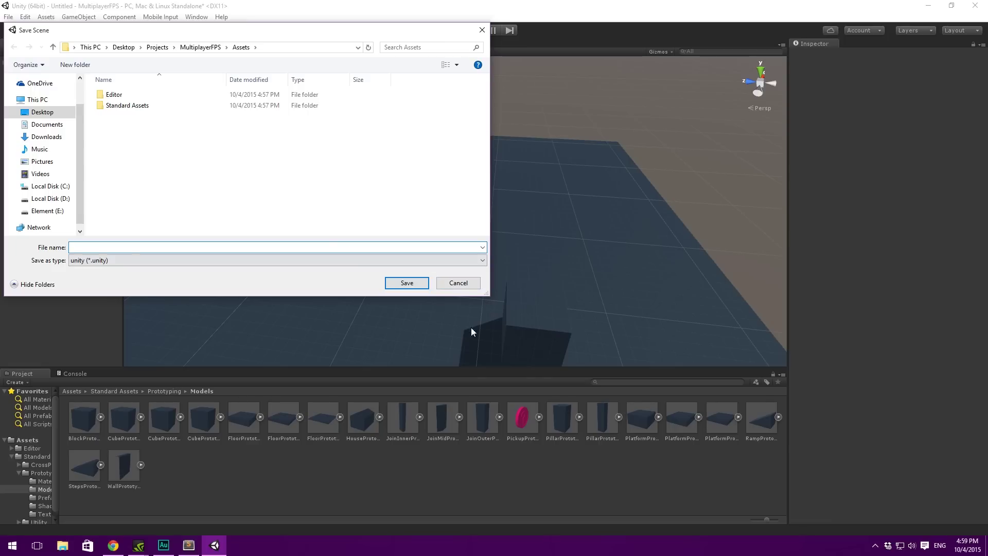
pyautogui.click(468, 284)
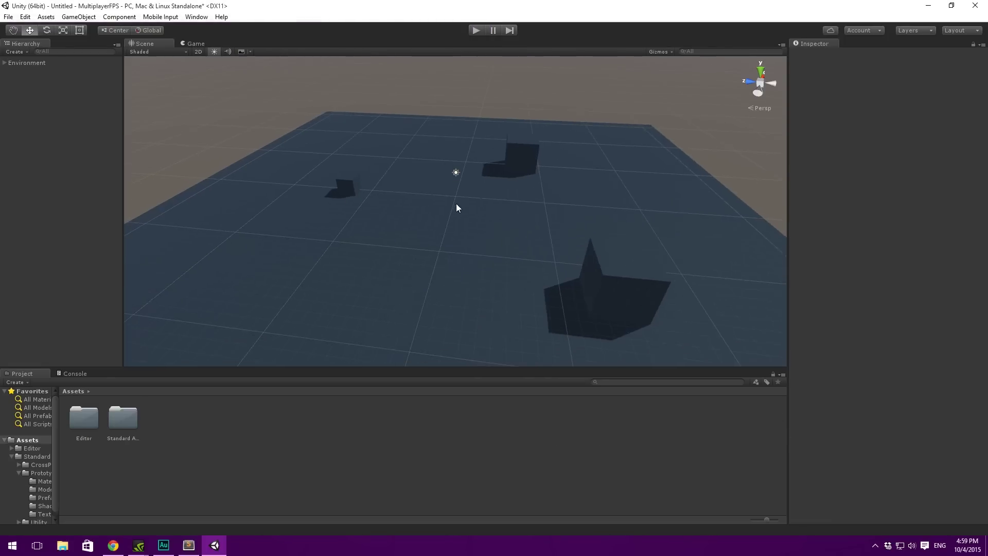
pyautogui.press('q')
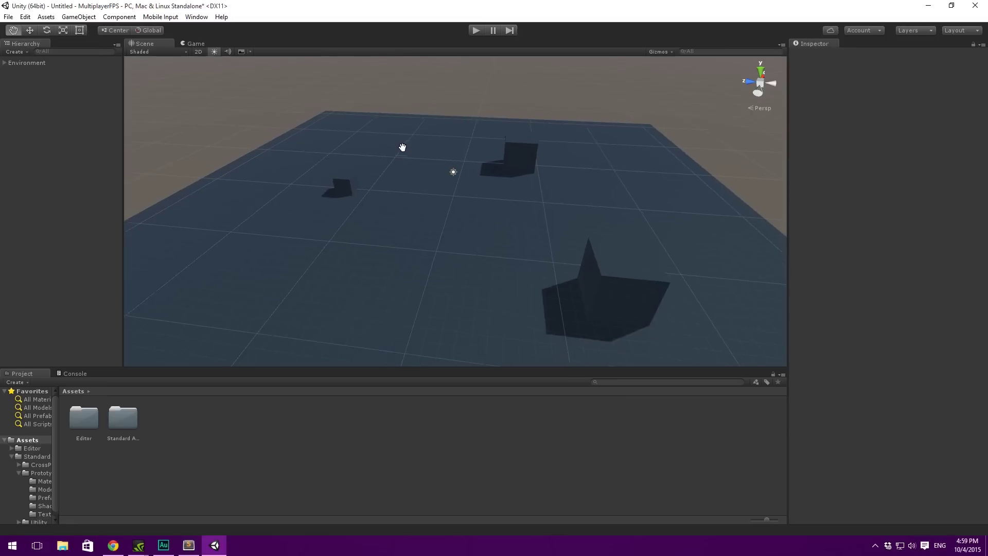
pyautogui.hotkey('ctrl', 's')
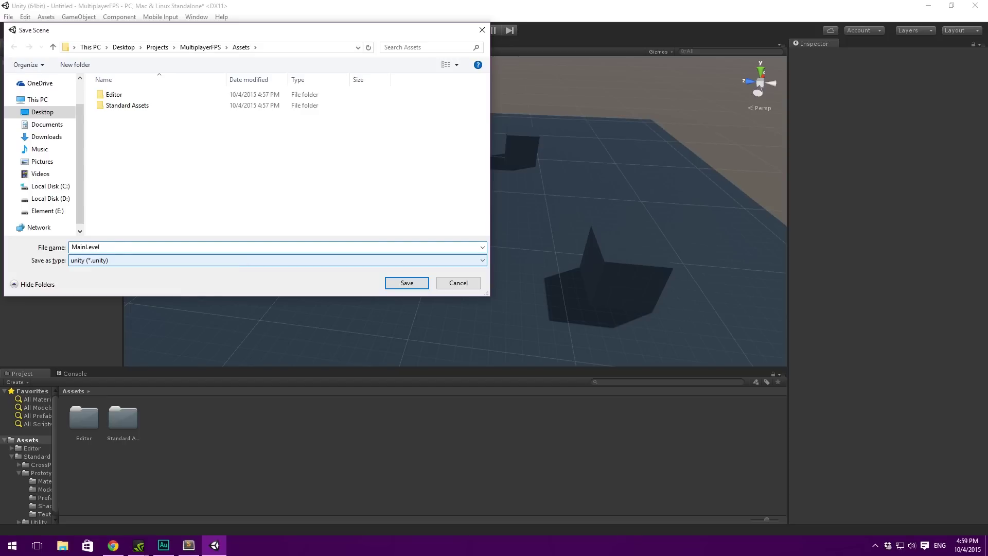
pyautogui.press('Return')
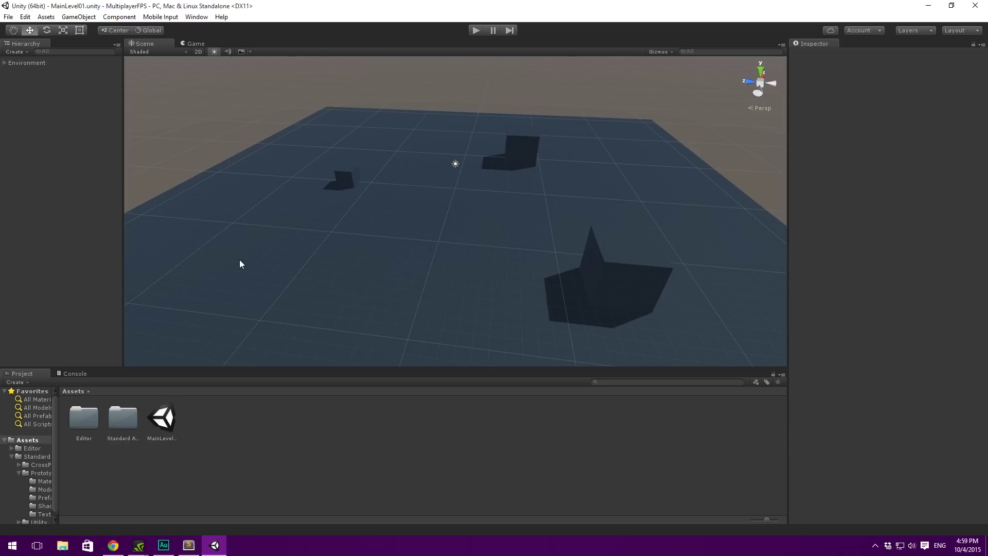
# Step: Create a 3D Sphere at the root of the Hierarchy and reset its transform
pyautogui.moveTo(474, 200); pyautogui.dragTo(438, 210, button='middle')
pyautogui.scroll(3, 415, 205)
pyautogui.keyDown('alt'); pyautogui.moveTo(418, 198); pyautogui.dragTo(493, 210); pyautogui.keyUp('alt')
pyautogui.moveTo(493, 210); pyautogui.dragTo(532, 172, button='right')
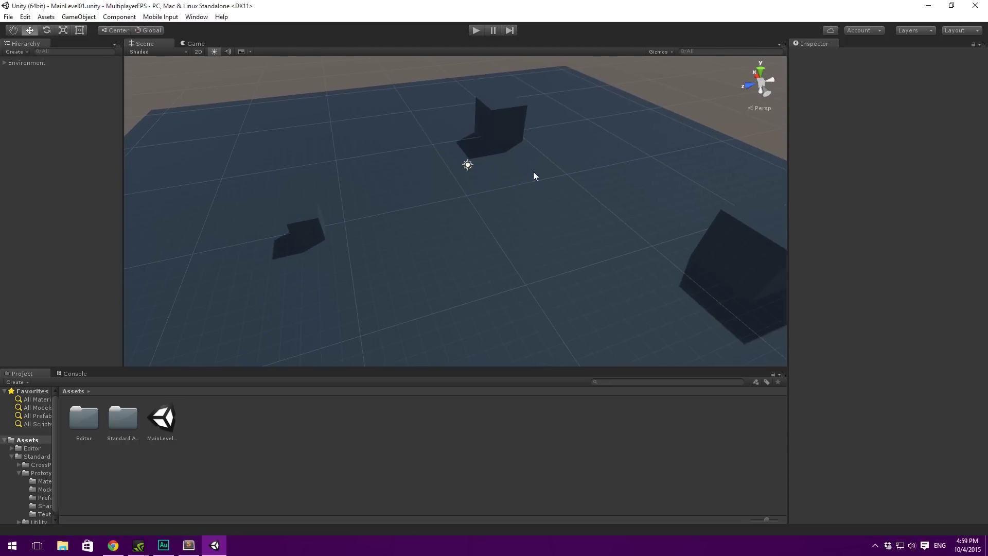
pyautogui.scroll(5, 470, 152)
pyautogui.keyDown('alt'); pyautogui.moveTo(509, 164); pyautogui.dragTo(505, 139); pyautogui.keyUp('alt')
pyautogui.moveTo(505, 139); pyautogui.dragTo(493, 149, button='middle')
pyautogui.scroll(2, 493, 150)
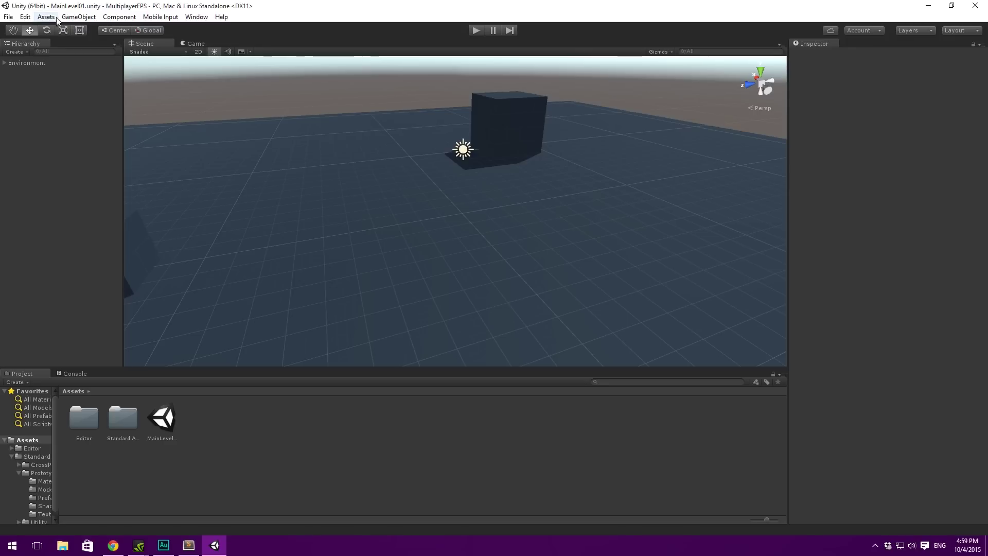
pyautogui.rightClick(100, 108)
pyautogui.moveTo(162, 203)
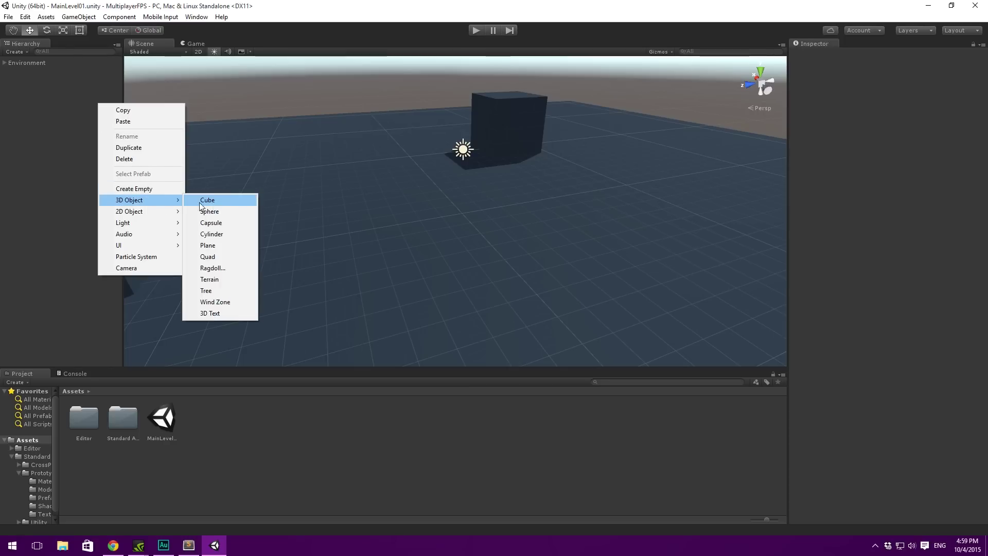
pyautogui.click(233, 212)
pyautogui.rightClick(829, 74)
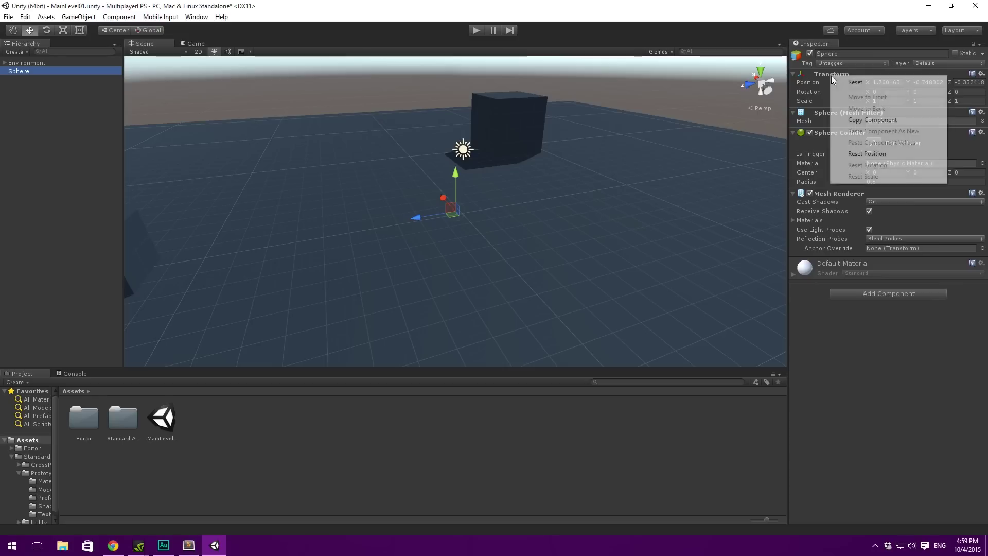
pyautogui.click(854, 82)
# Step: Raise the sphere above the floor by setting its Y position to 1
pyautogui.moveTo(462, 170); pyautogui.dragTo(462, 157)
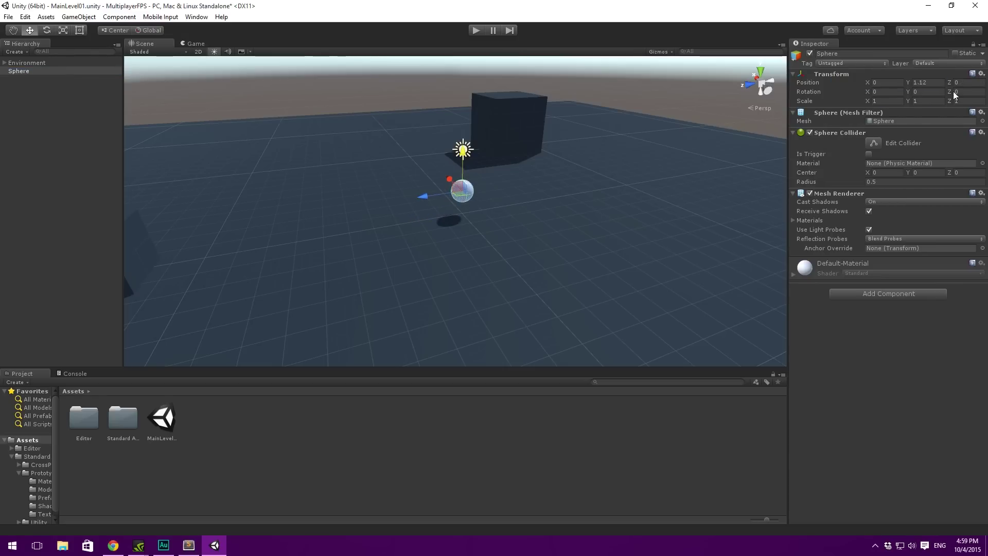
pyautogui.click(936, 82)
pyautogui.write('1f')
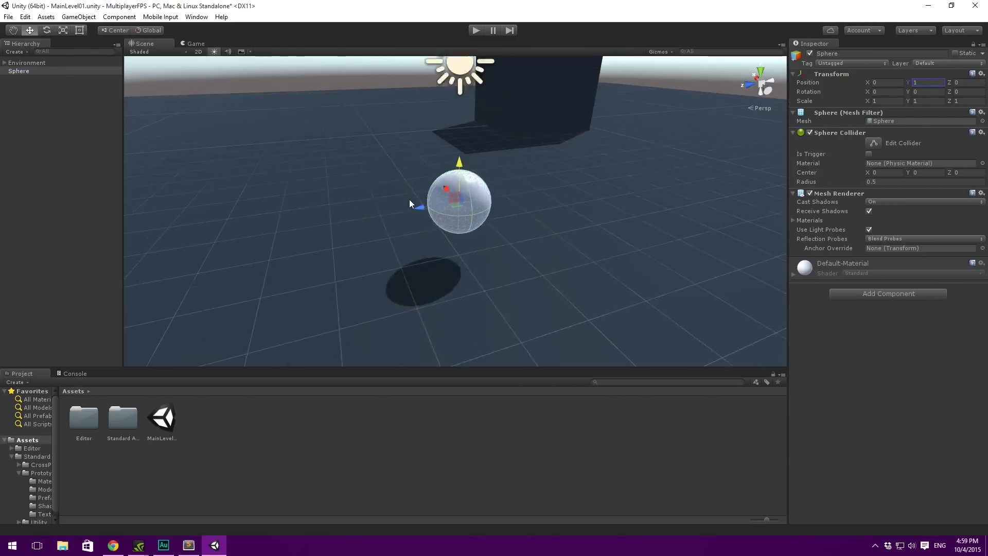
pyautogui.keyDown('alt'); pyautogui.moveTo(315, 211); pyautogui.dragTo(470, 175); pyautogui.keyUp('alt')
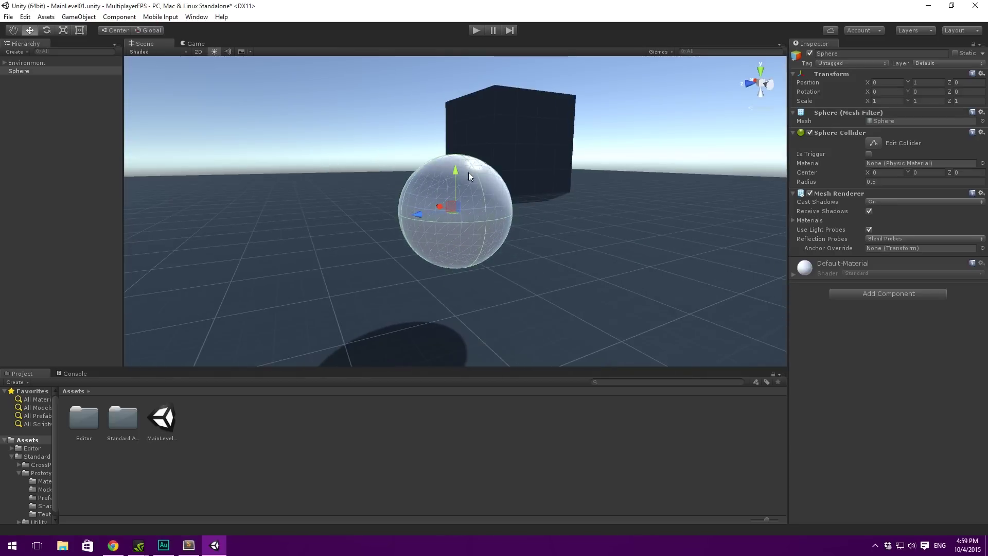
pyautogui.scroll(-5, 471, 175)
pyautogui.keyDown('alt'); pyautogui.moveTo(433, 208); pyautogui.dragTo(446, 230); pyautogui.keyUp('alt')
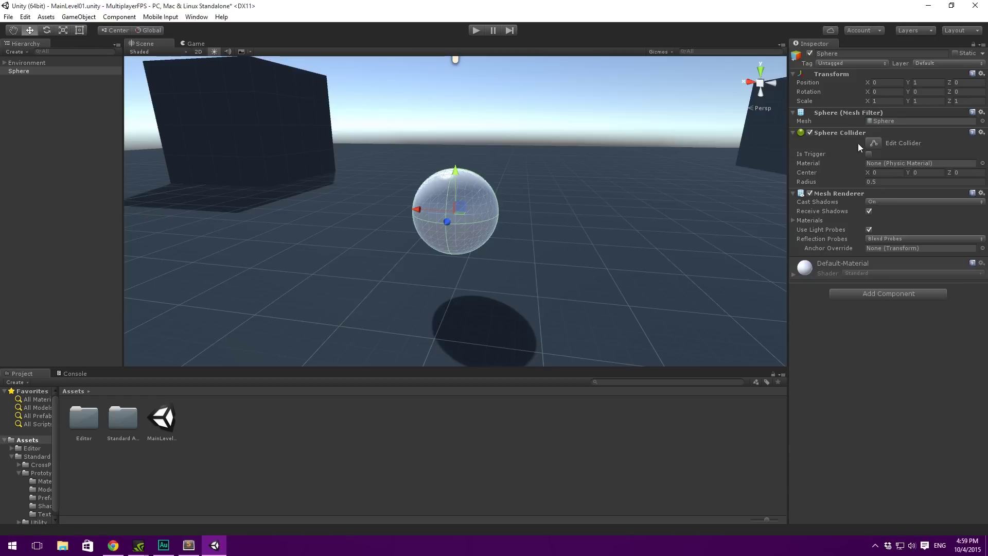
# Step: Remove the Mesh Renderer and Mesh Filter components from the sphere, keeping only its collider
pyautogui.rightClick(843, 193)
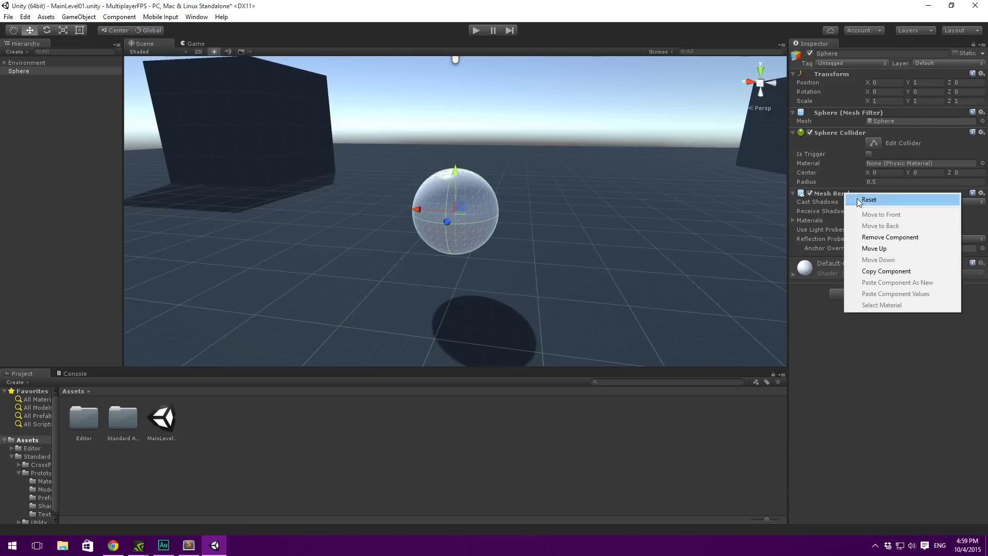
pyautogui.click(885, 237)
pyautogui.rightClick(838, 110)
pyautogui.click(900, 155)
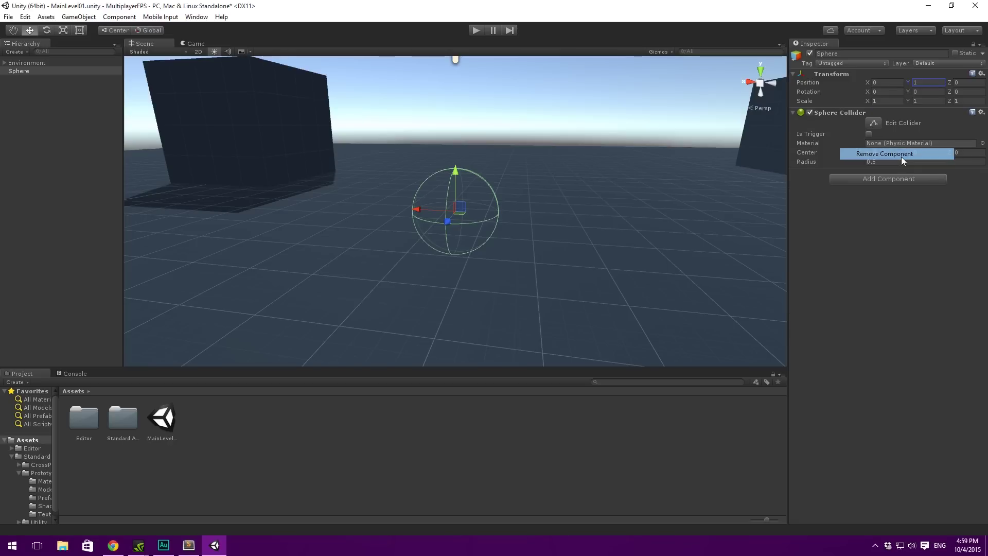
# Step: Create an empty child object under the Sphere, reset its transform and name it Graphics
pyautogui.click(42, 72)
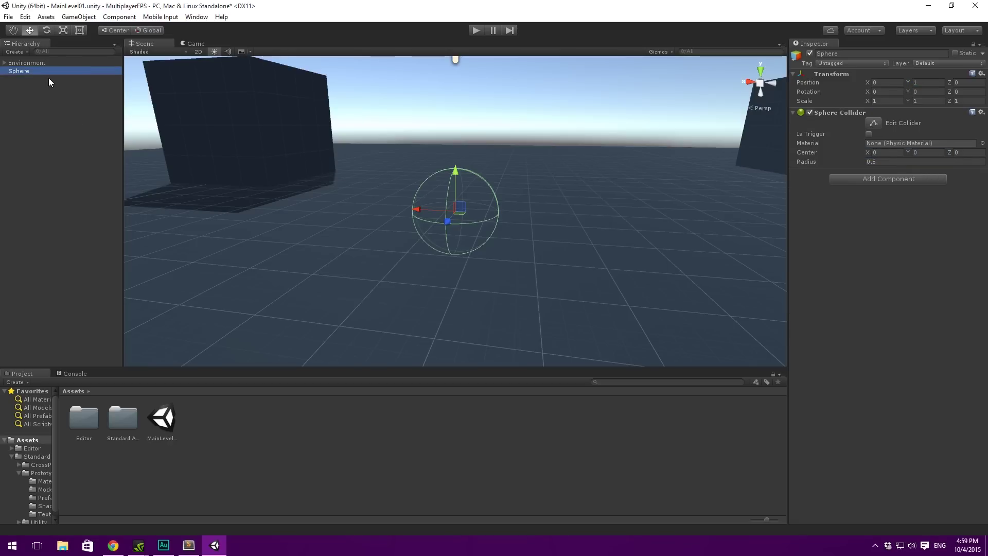
pyautogui.rightClick(38, 72)
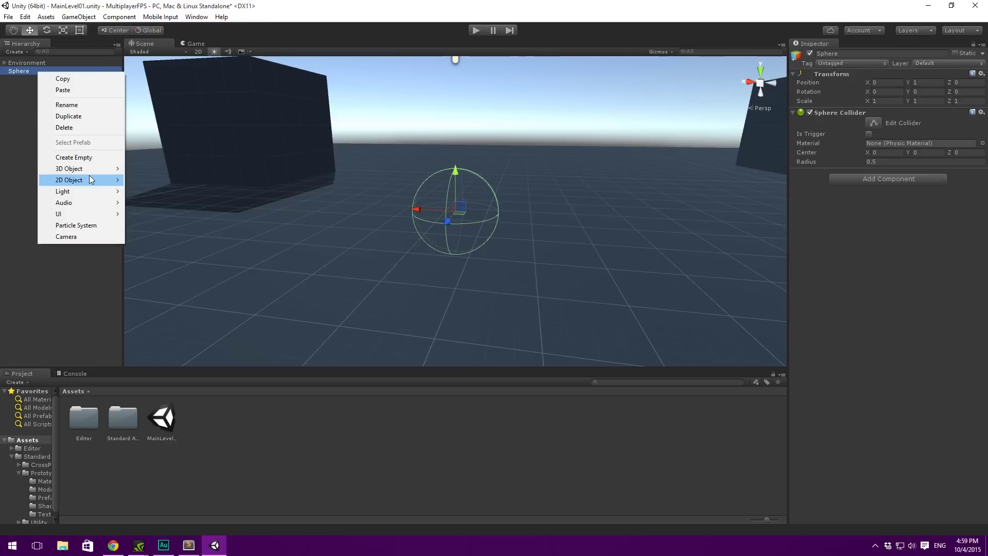
pyautogui.click(91, 156)
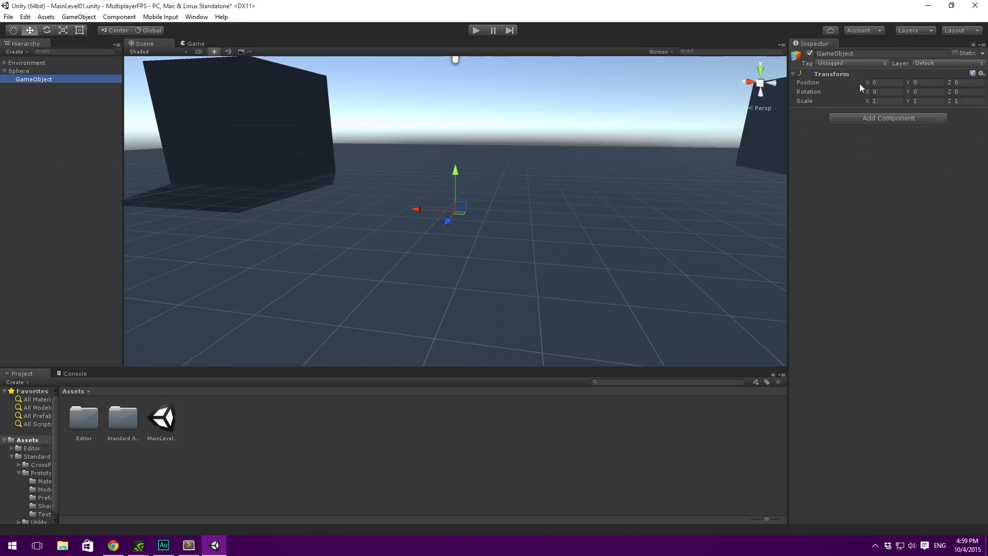
pyautogui.rightClick(820, 73)
pyautogui.click(828, 80)
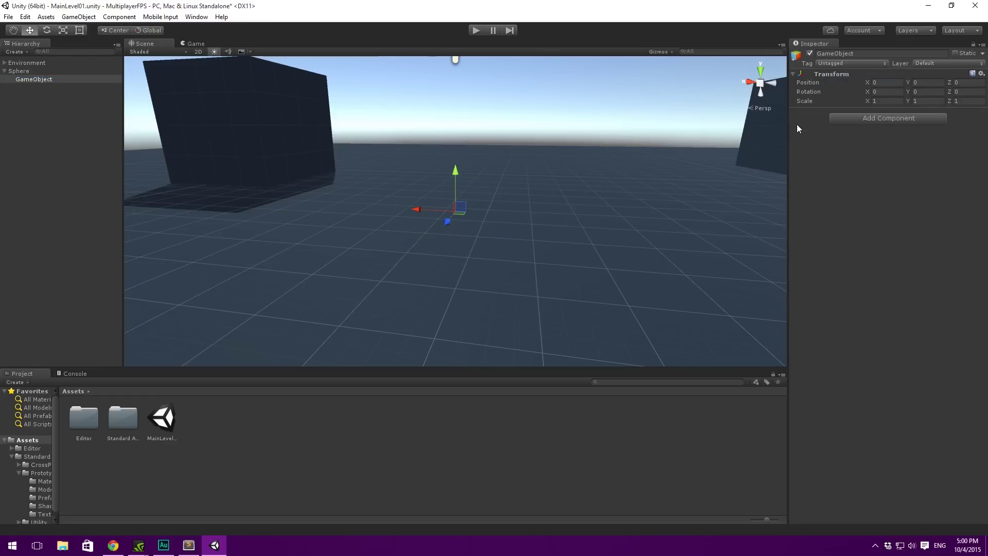
pyautogui.click(51, 79)
pyautogui.click(51, 79)
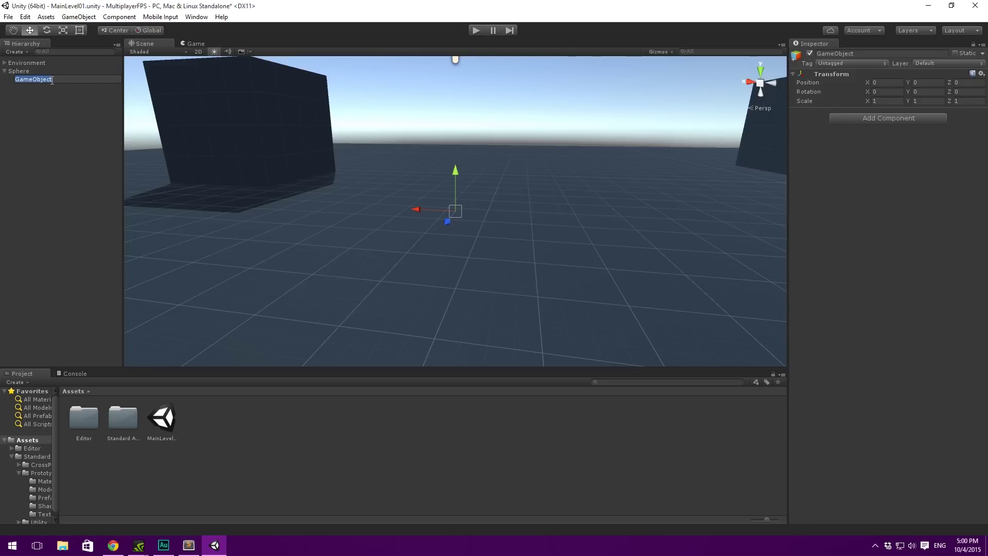
pyautogui.write('Graphics')
pyautogui.press('Return')
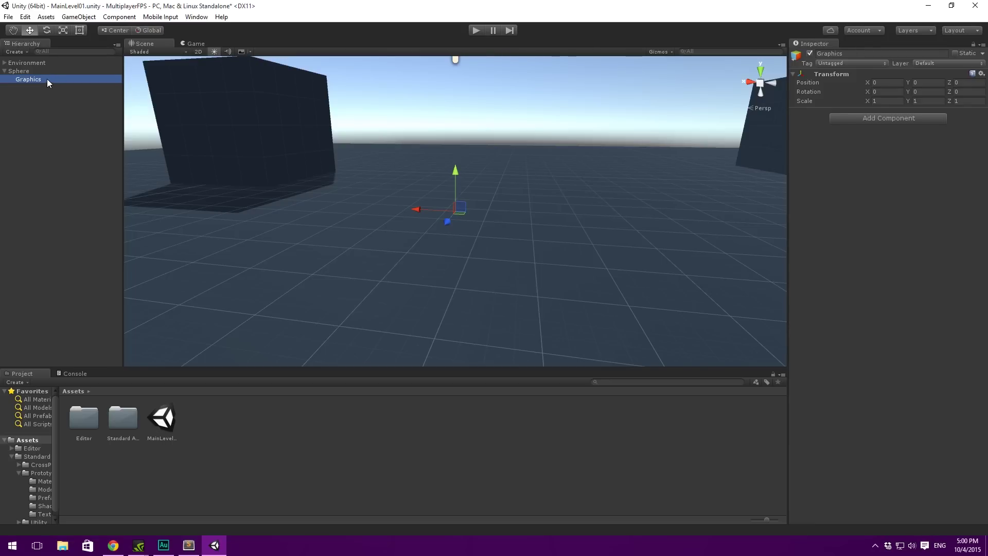
# Step: Add a 3D Sphere as a child of Graphics and remove its Sphere Collider component
pyautogui.rightClick(47, 79)
pyautogui.moveTo(109, 177)
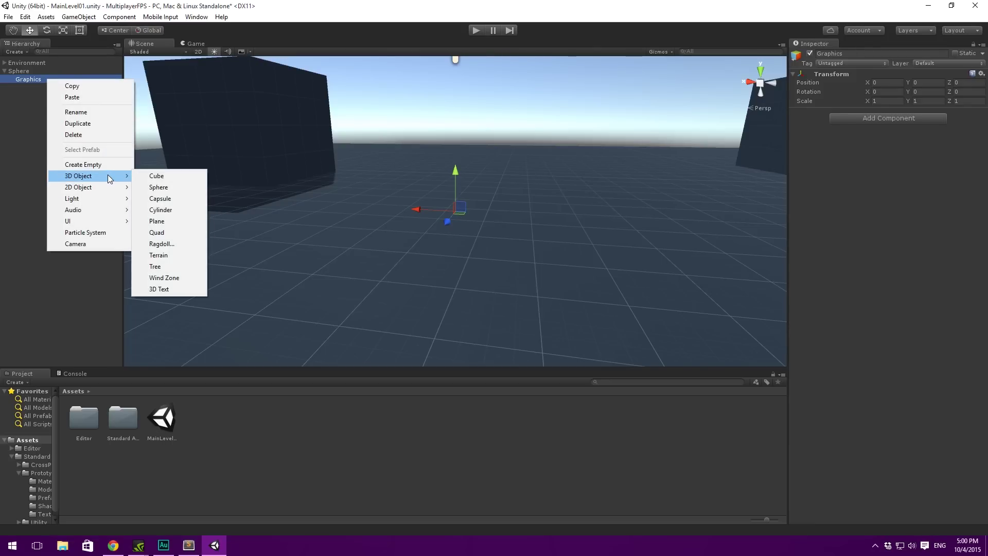
pyautogui.click(172, 189)
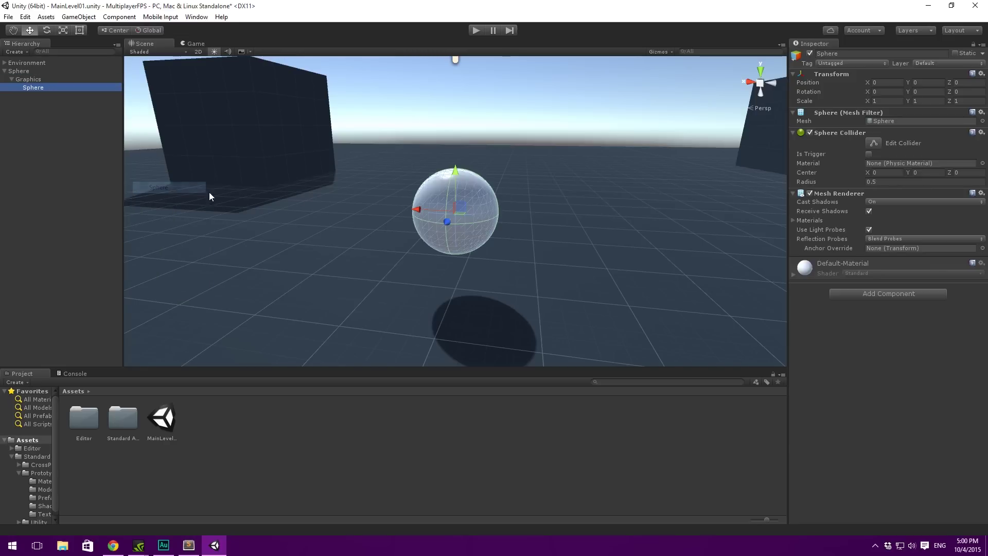
pyautogui.rightClick(833, 130)
pyautogui.click(878, 175)
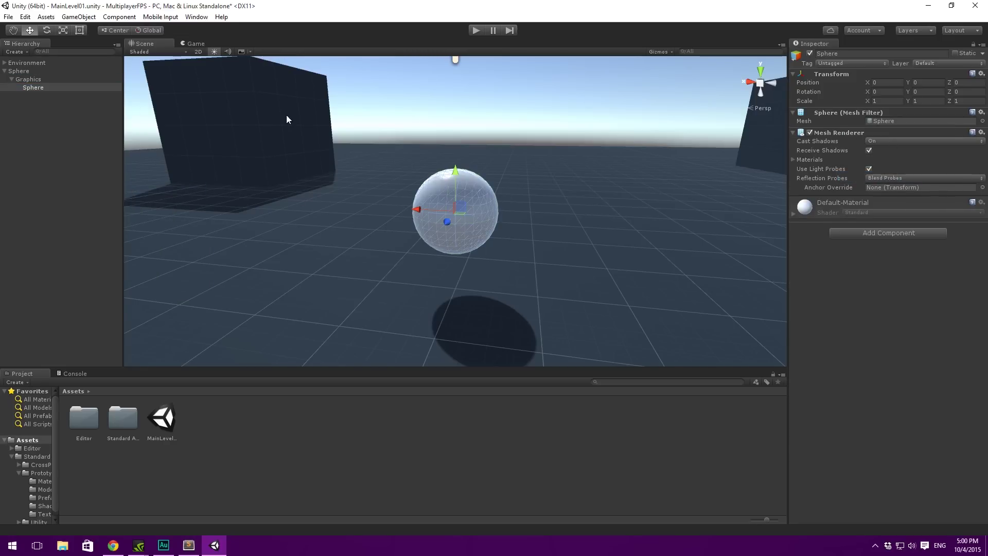
pyautogui.click(27, 80)
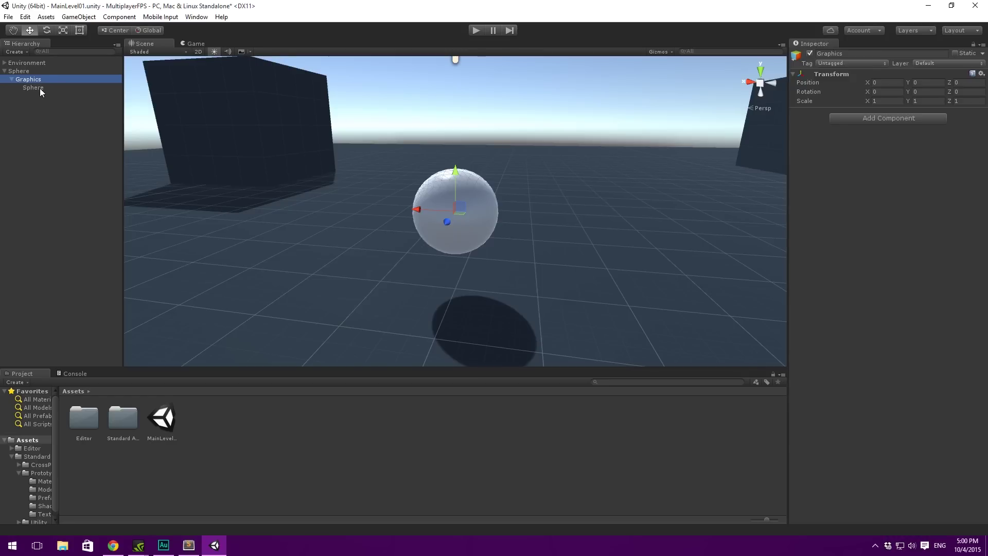
# Step: Try moving the Graphics object along X, away from the parent sphere's collider
pyautogui.click(19, 71)
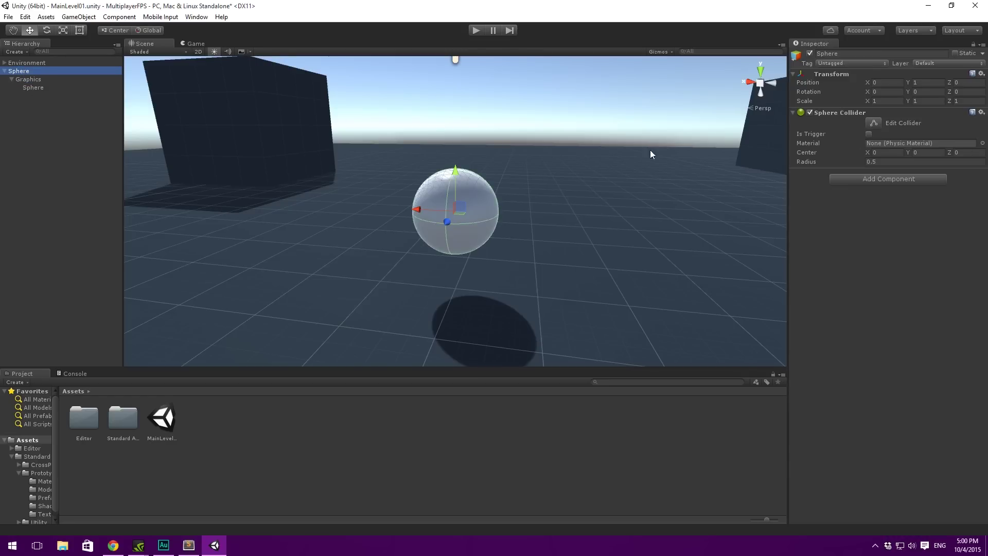
pyautogui.click(50, 81)
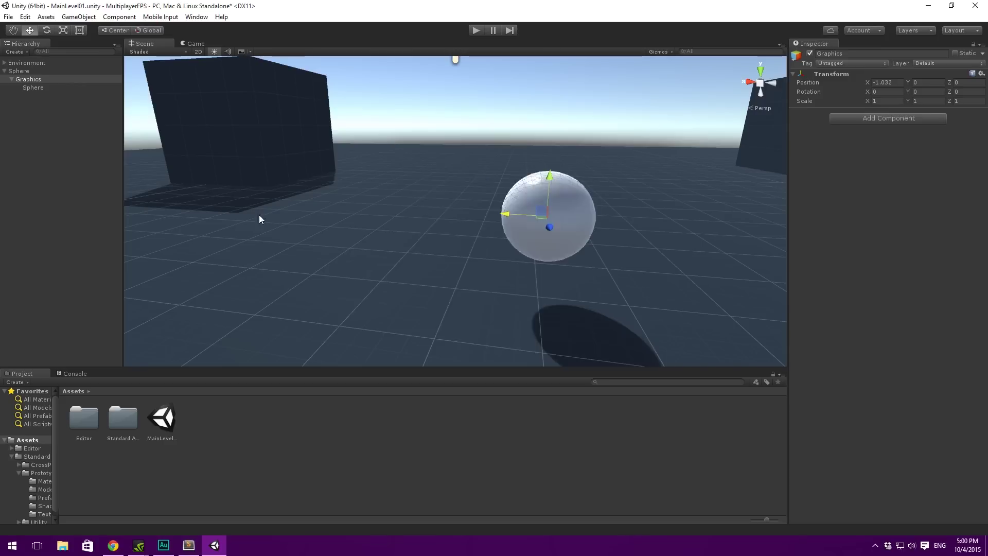
pyautogui.click(28, 70)
pyautogui.click(50, 86)
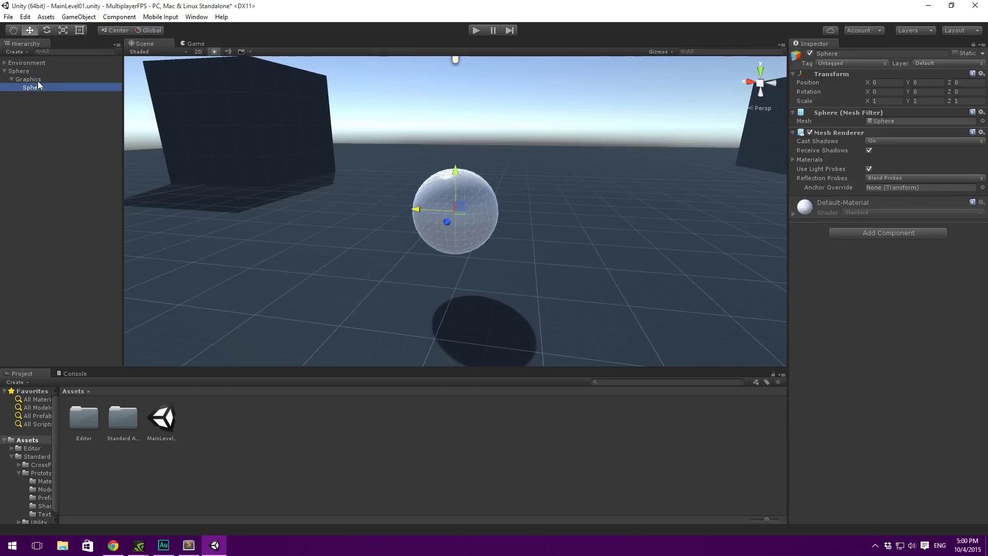
# Step: Rename the sphere mesh inside Graphics as PlayerModel
pyautogui.click(32, 81)
pyautogui.click(29, 88)
pyautogui.click(29, 86)
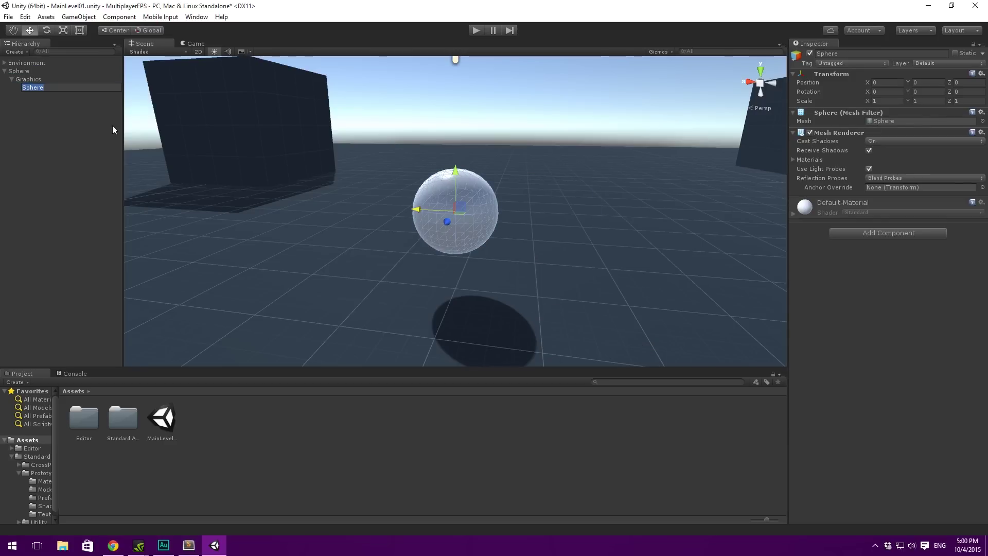
pyautogui.write('PlayerModel')
pyautogui.press('Return')
# Step: Collapse the Graphics object and rename its parent Sphere as Player
pyautogui.click(43, 80)
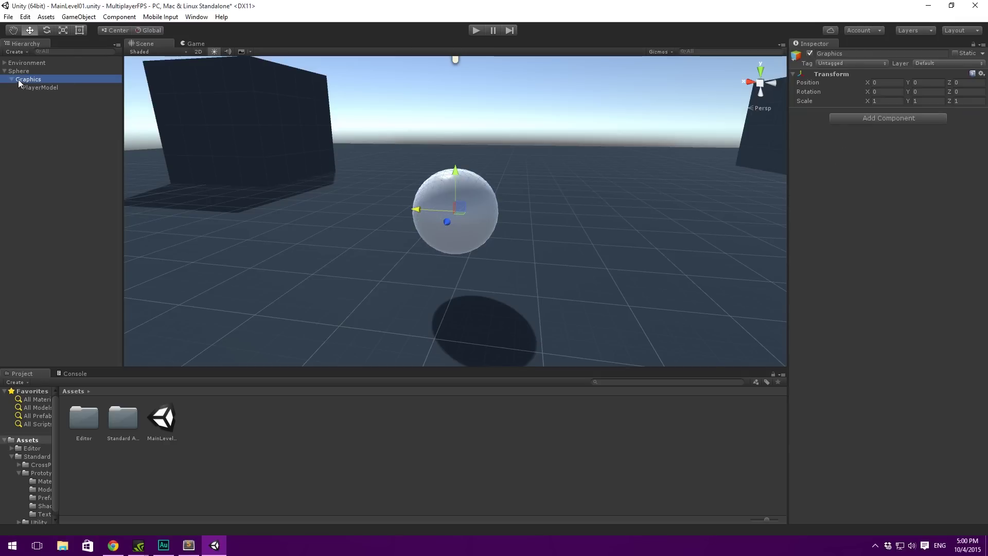
pyautogui.click(11, 79)
pyautogui.click(4, 74)
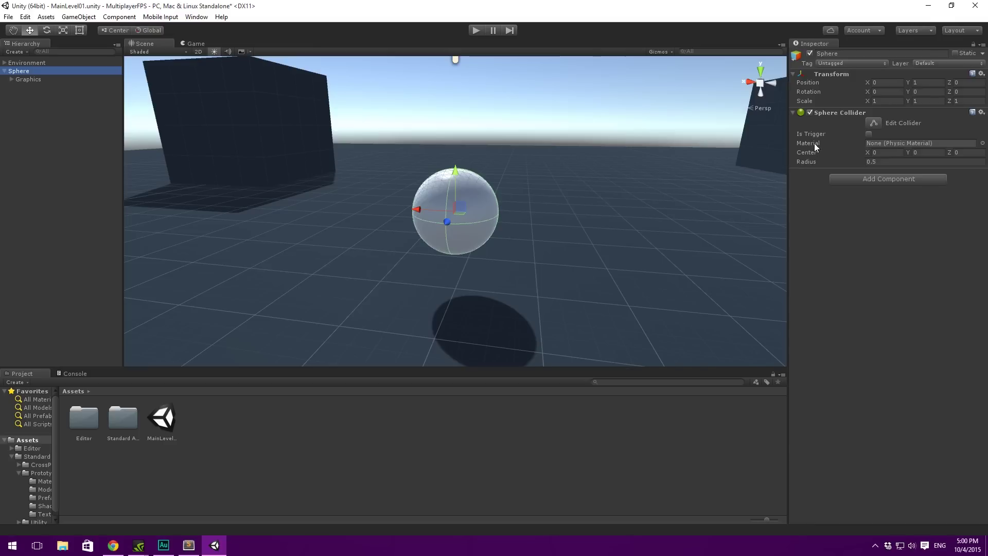
pyautogui.press('F2')
pyautogui.write('Pl')
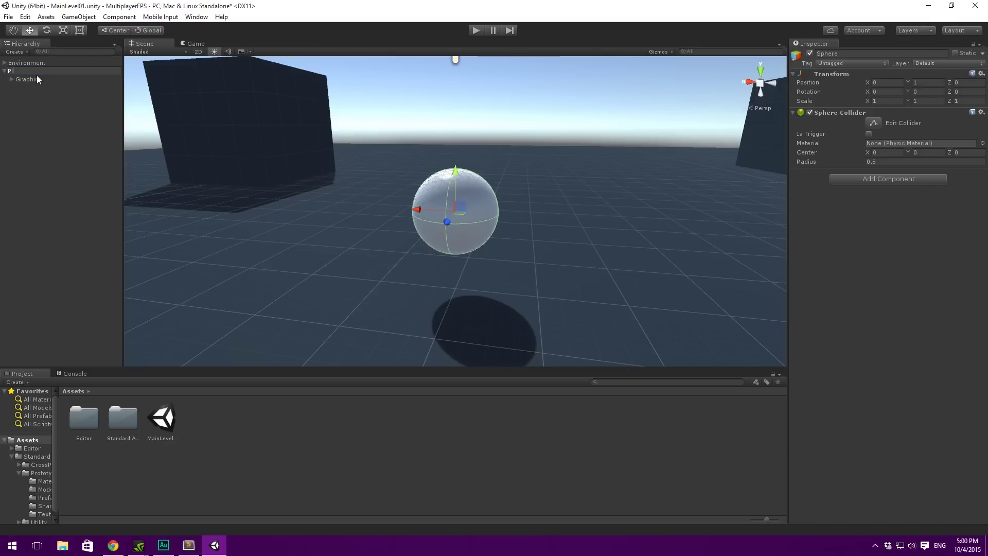
pyautogui.write('ayer')
pyautogui.press('Return')
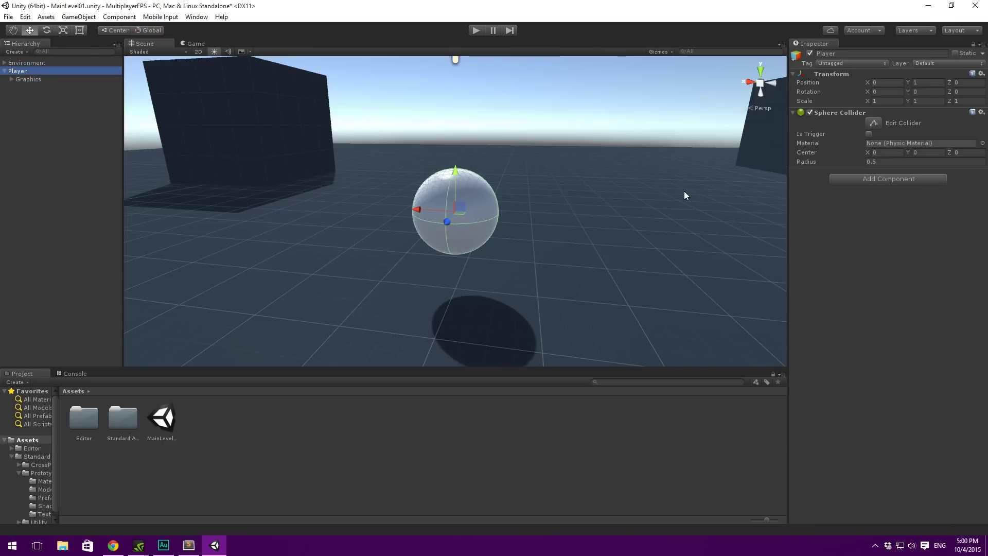
# Step: Add a Camera as a child of Player and reset its transform
pyautogui.moveTo(614, 145); pyautogui.dragTo(606, 149, button='middle')
pyautogui.moveTo(545, 180)
pyautogui.keyDown('alt'); pyautogui.mouseDown()
pyautogui.moveTo(752, 153)
pyautogui.moveTo(543, 176)
pyautogui.mouseUp(); pyautogui.keyUp('alt')
pyautogui.moveTo(544, 176); pyautogui.dragTo(498, 183, button='right')
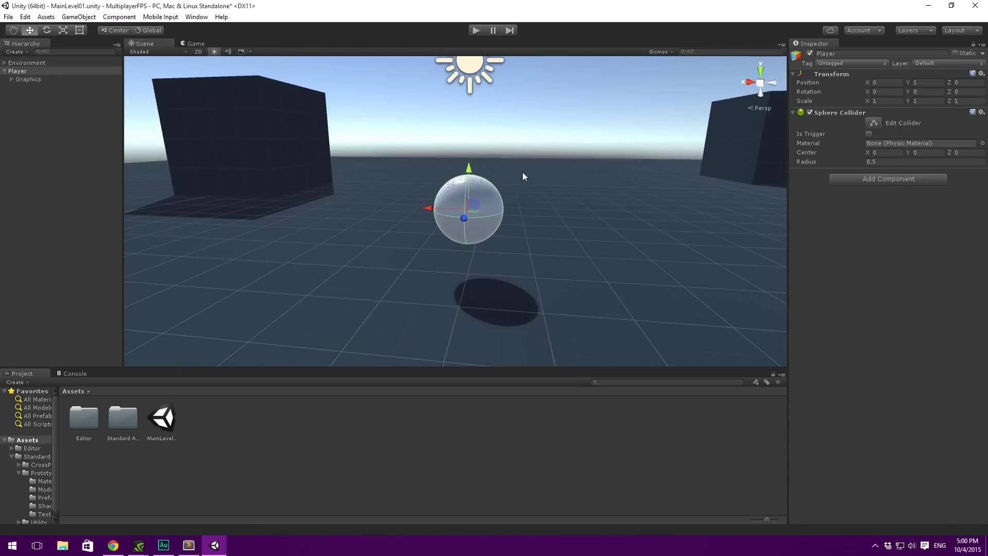
pyautogui.rightClick(45, 72)
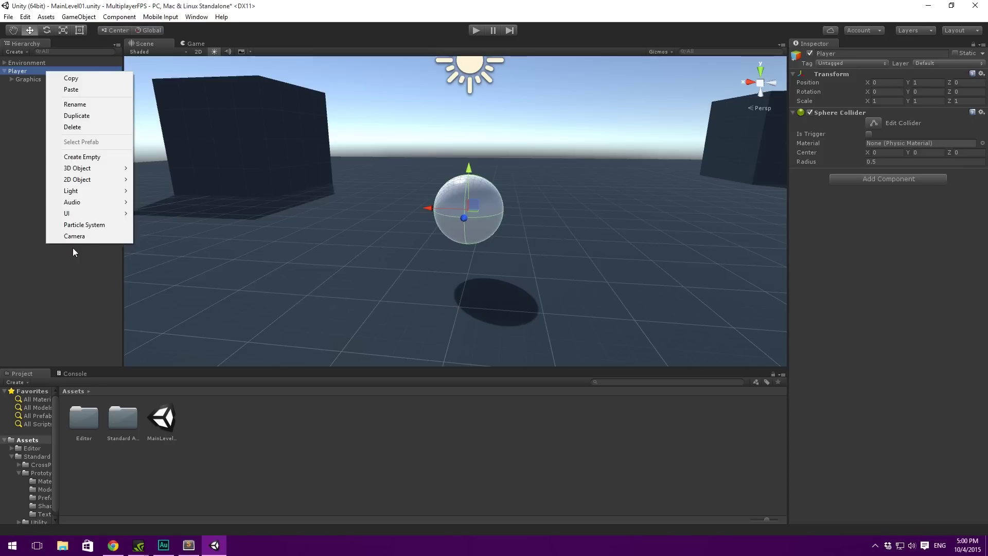
pyautogui.click(103, 236)
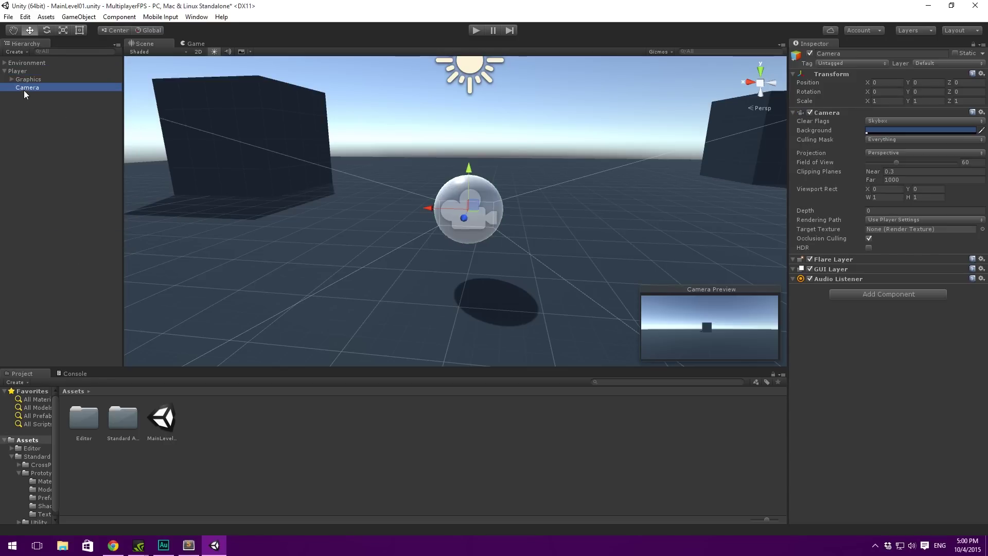
pyautogui.keyDown('alt'); pyautogui.moveTo(590, 198); pyautogui.dragTo(311, 197); pyautogui.keyUp('alt')
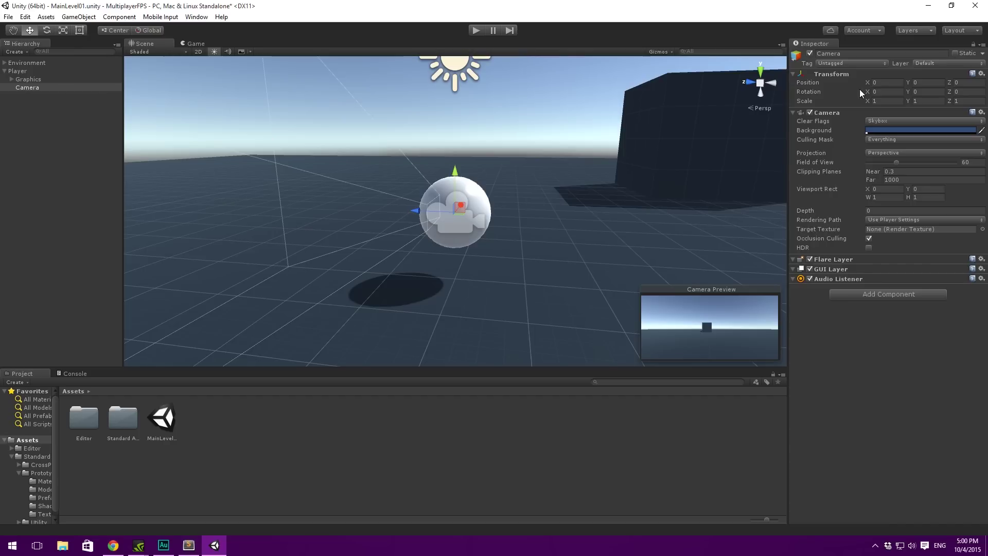
pyautogui.rightClick(828, 75)
pyautogui.click(834, 83)
pyautogui.scroll(-3, 428, 227)
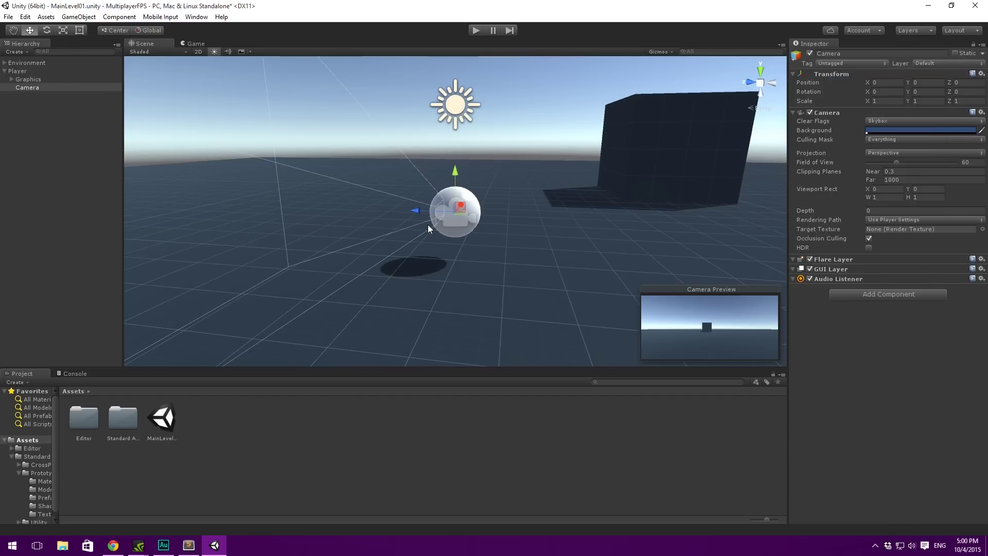
pyautogui.moveTo(428, 229)
pyautogui.keyDown('alt'); pyautogui.mouseDown()
pyautogui.moveTo(535, 245)
pyautogui.moveTo(463, 324)
pyautogui.moveTo(415, 227)
pyautogui.moveTo(433, 188)
pyautogui.moveTo(419, 232)
pyautogui.mouseUp(); pyautogui.keyUp('alt')
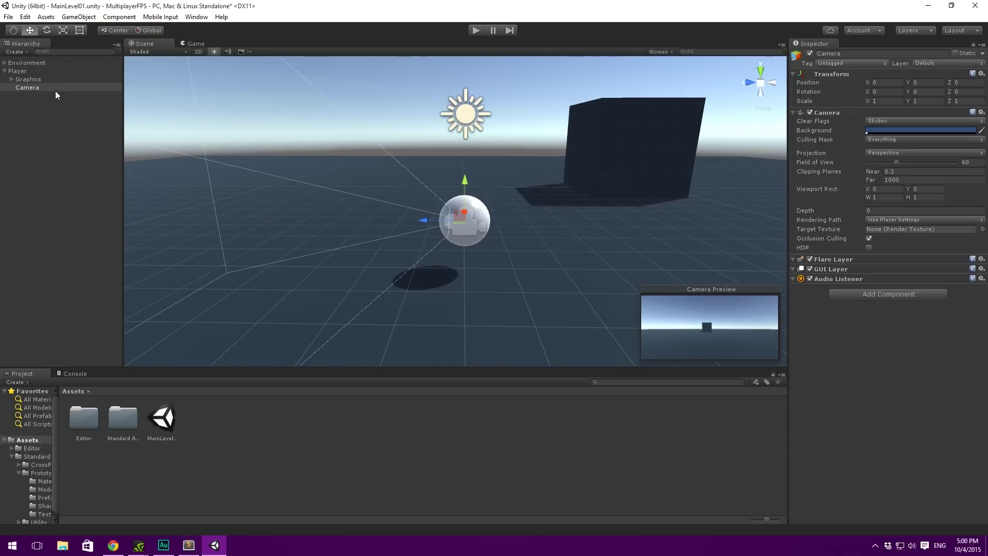
# Step: Reorder the Camera above Graphics inside Player and save the scene
pyautogui.moveTo(54, 90); pyautogui.dragTo(40, 76)
pyautogui.keyDown('alt'); pyautogui.moveTo(196, 131); pyautogui.dragTo(494, 183); pyautogui.keyUp('alt')
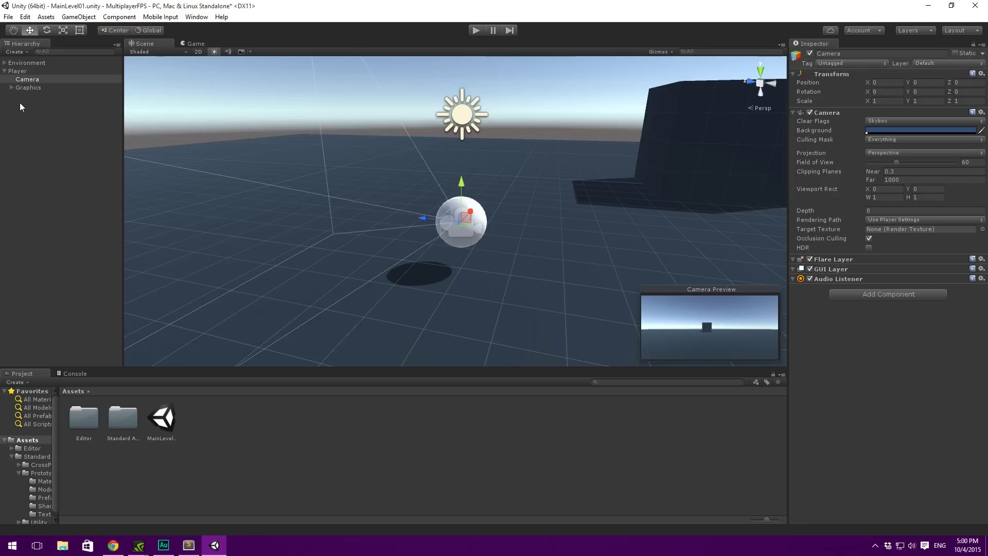
pyautogui.hotkey('ctrl', 's')
# Step: Add a 3D Cube as a child of the Camera
pyautogui.rightClick(25, 81)
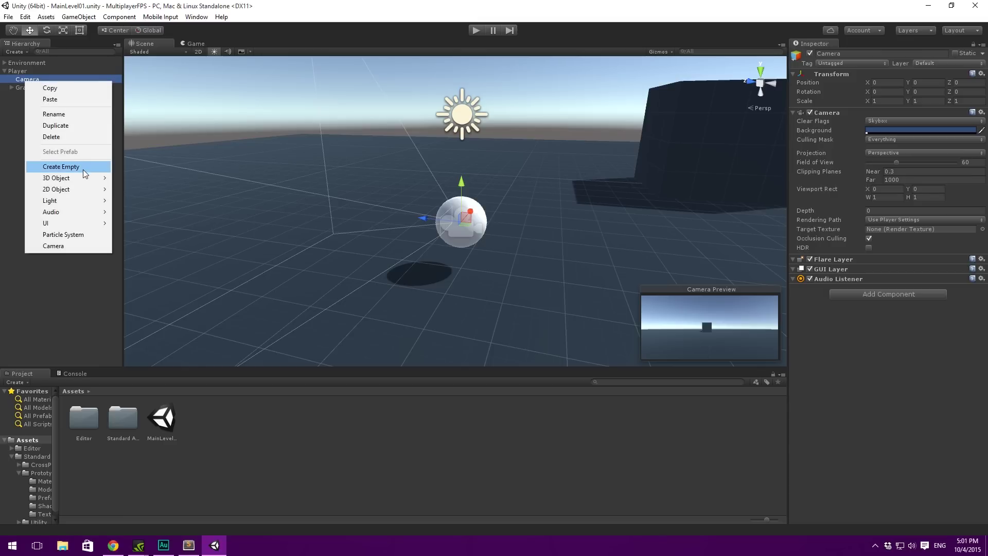
pyautogui.moveTo(82, 176)
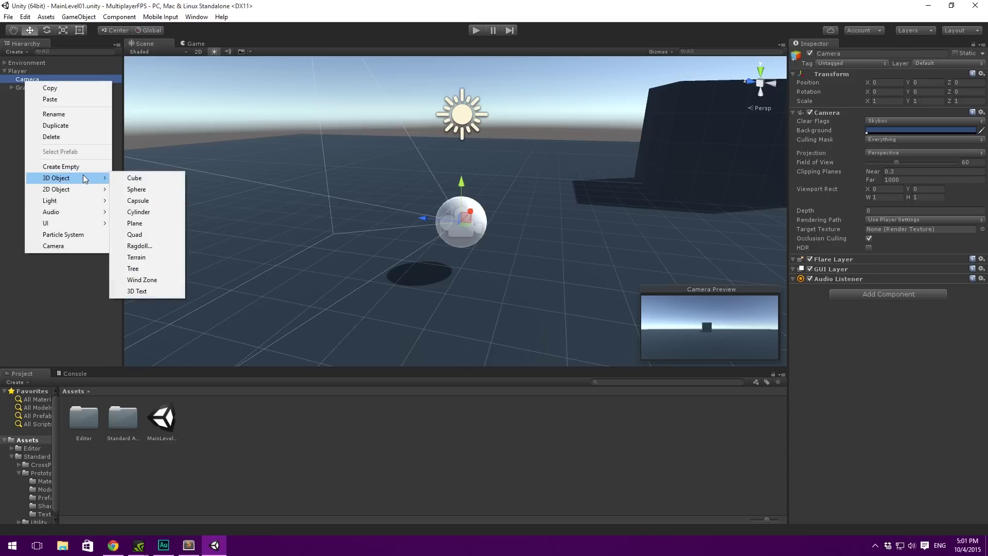
pyautogui.click(148, 181)
pyautogui.keyDown('alt'); pyautogui.moveTo(342, 223); pyautogui.dragTo(452, 199); pyautogui.keyUp('alt')
# Step: Create a new material in the Assets folder and name it Gun
pyautogui.rightClick(297, 423)
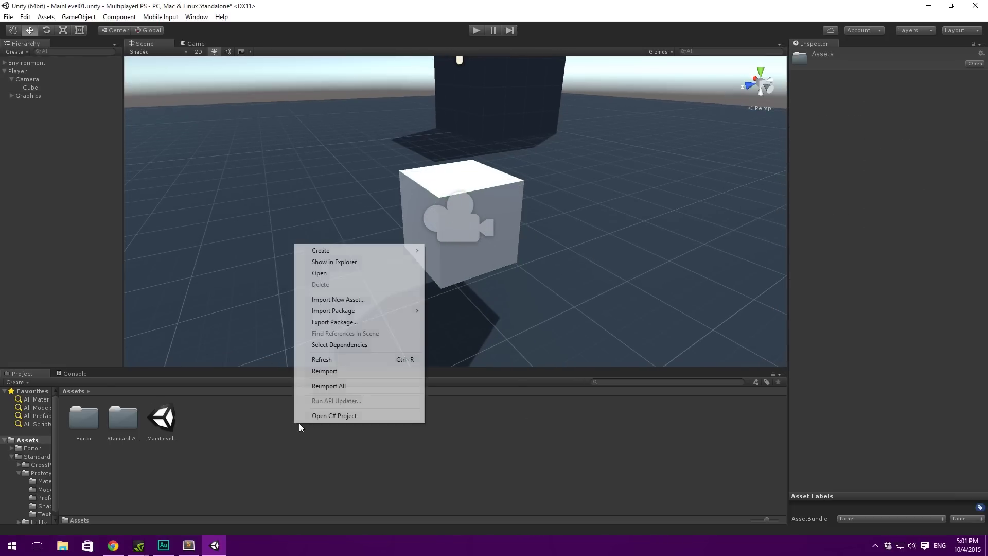
pyautogui.moveTo(384, 251)
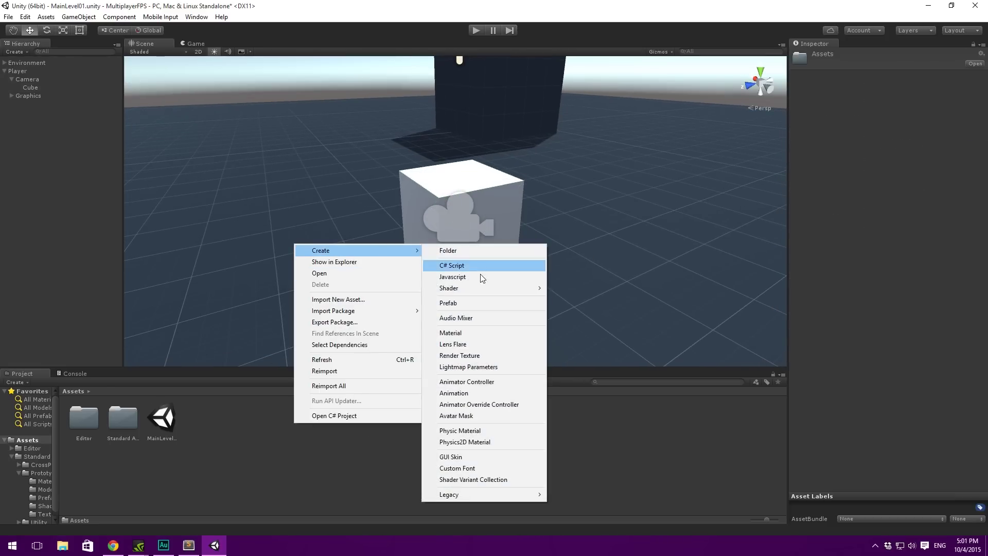
pyautogui.click(486, 334)
pyautogui.press('BackSpace')
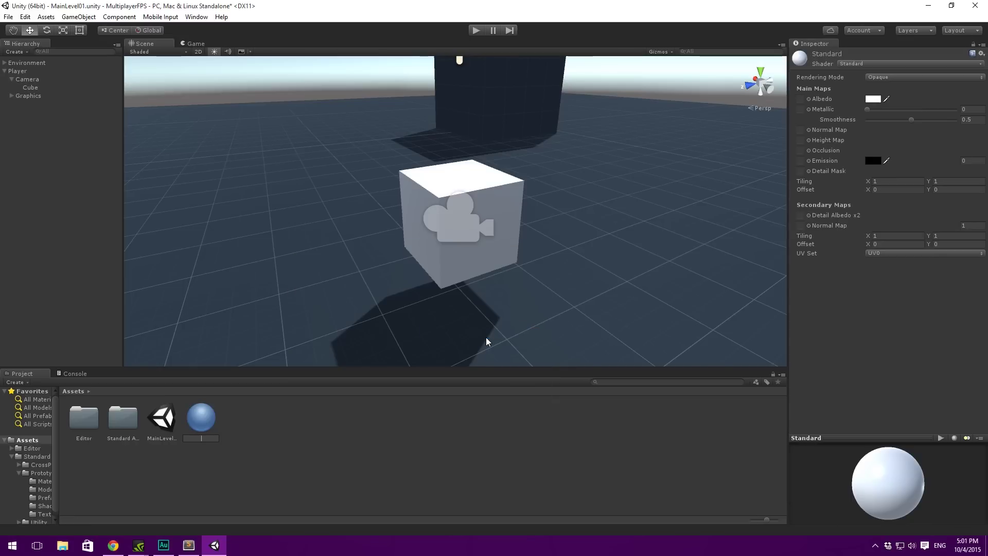
pyautogui.write('Gun')
pyautogui.press('Return')
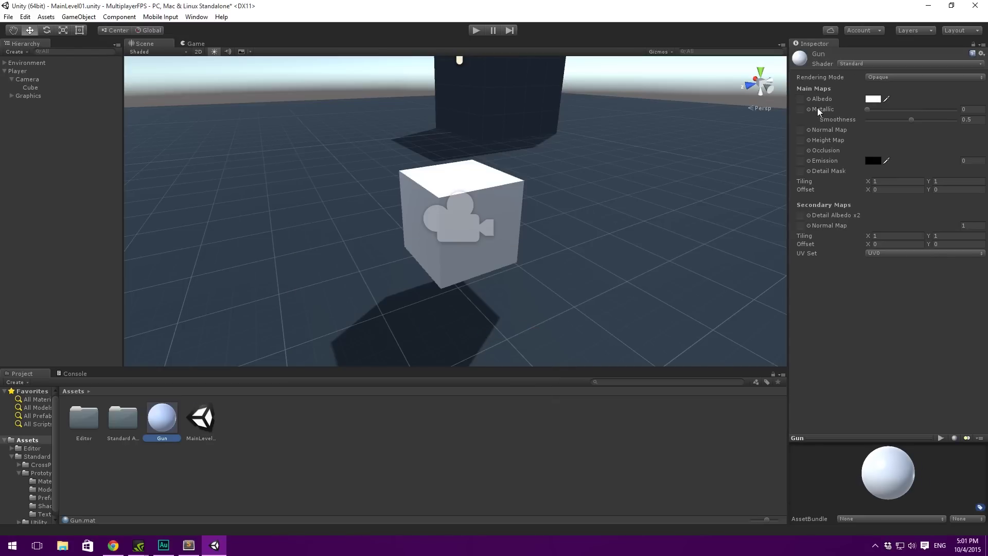
pyautogui.click(872, 99)
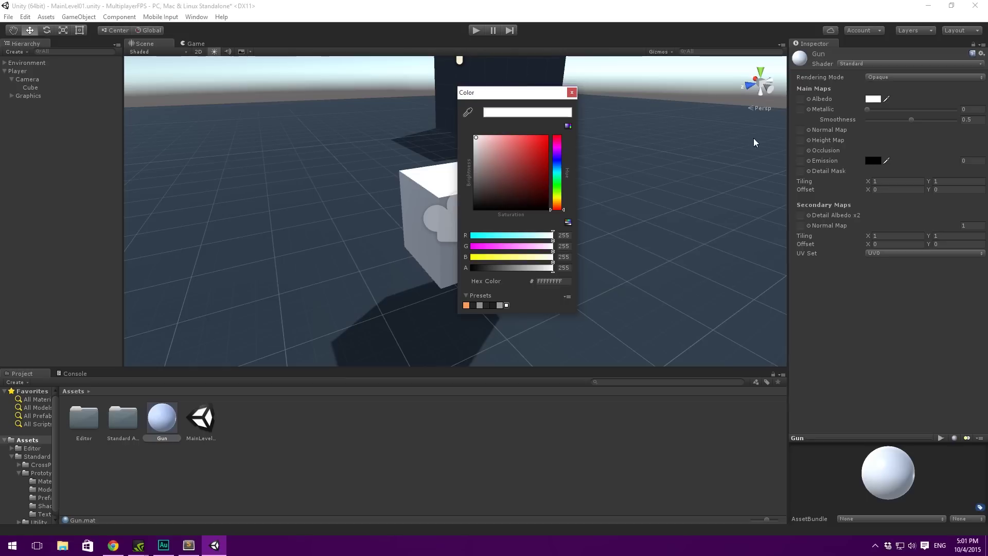
pyautogui.moveTo(488, 170); pyautogui.dragTo(471, 177)
pyautogui.click(572, 93)
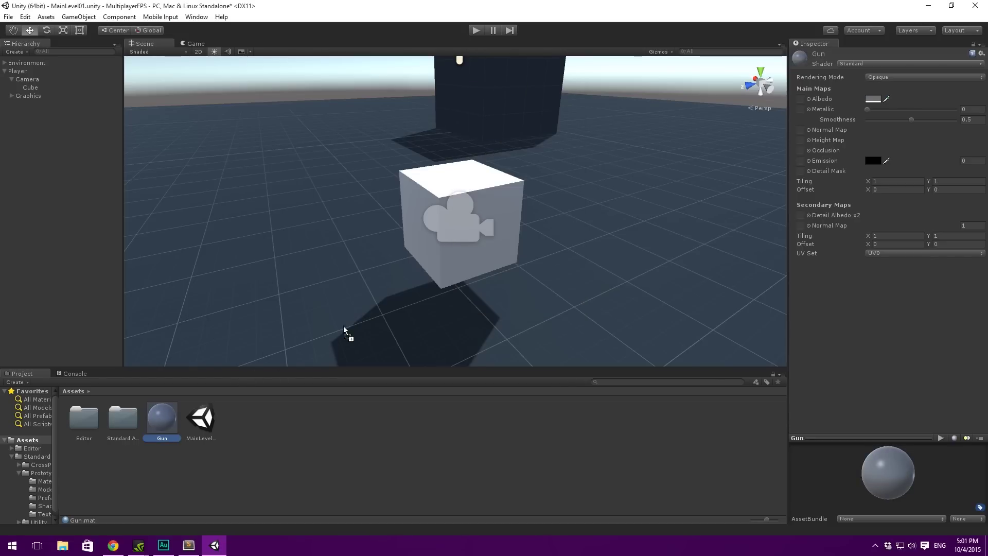
pyautogui.hotkey('ctrl', 'z')
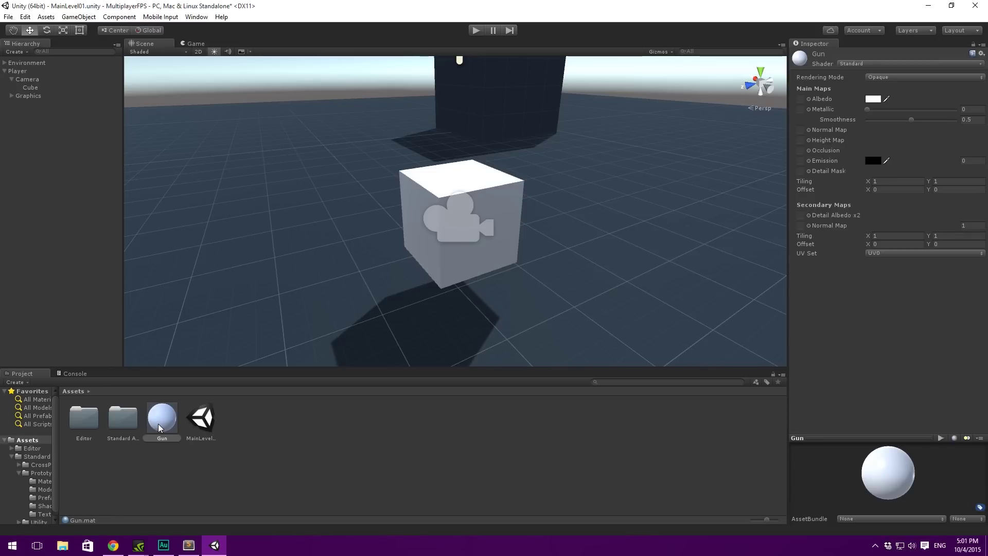
# Step: Apply the Gun material to the cube and set the material's albedo to a very dark grey
pyautogui.moveTo(161, 418); pyautogui.dragTo(516, 187)
pyautogui.click(878, 100)
pyautogui.moveTo(484, 155); pyautogui.dragTo(461, 185)
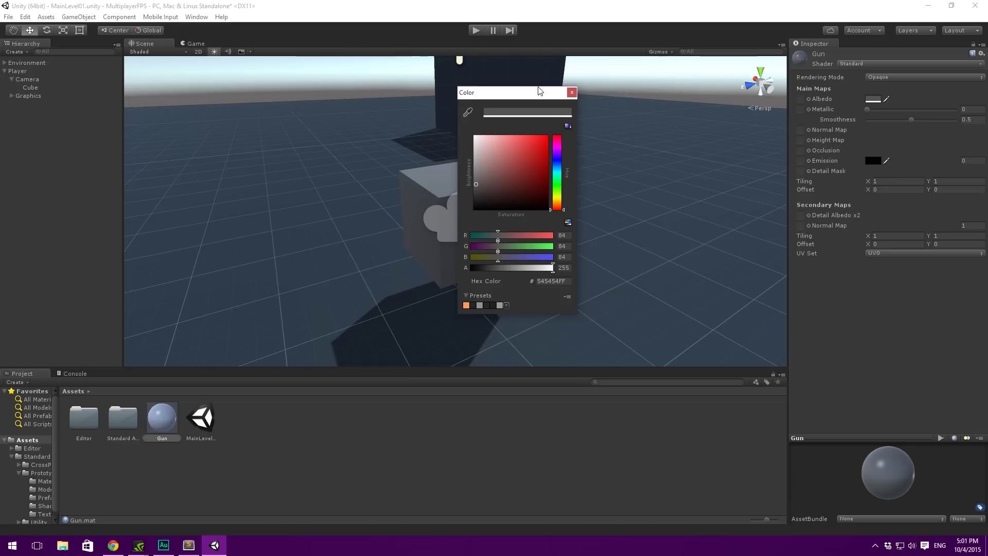
pyautogui.moveTo(537, 90); pyautogui.dragTo(766, 83)
pyautogui.moveTo(714, 177); pyautogui.dragTo(660, 196)
pyautogui.click(801, 83)
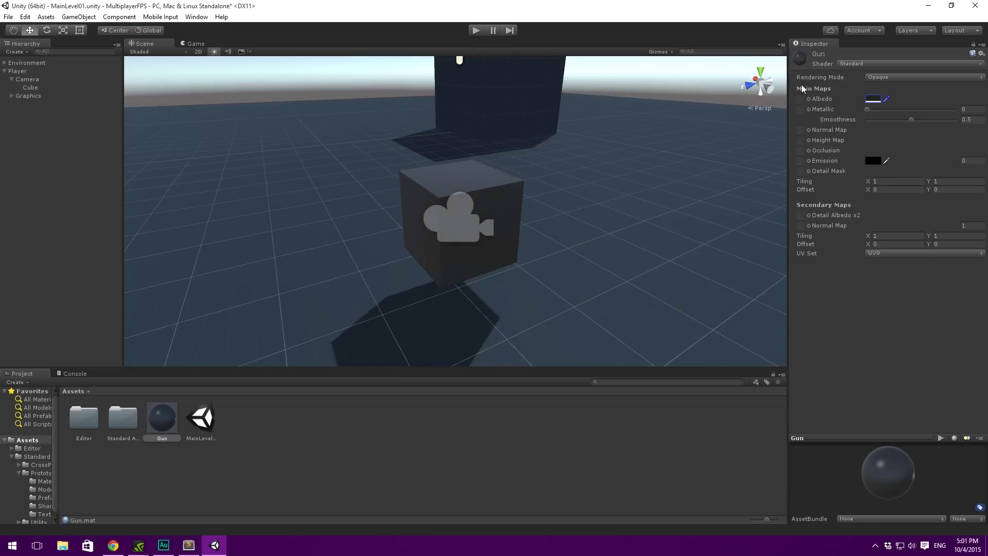
# Step: Lower the Gun material's smoothness to about 0.234
pyautogui.keyDown('alt'); pyautogui.moveTo(607, 215); pyautogui.dragTo(749, 205); pyautogui.keyUp('alt')
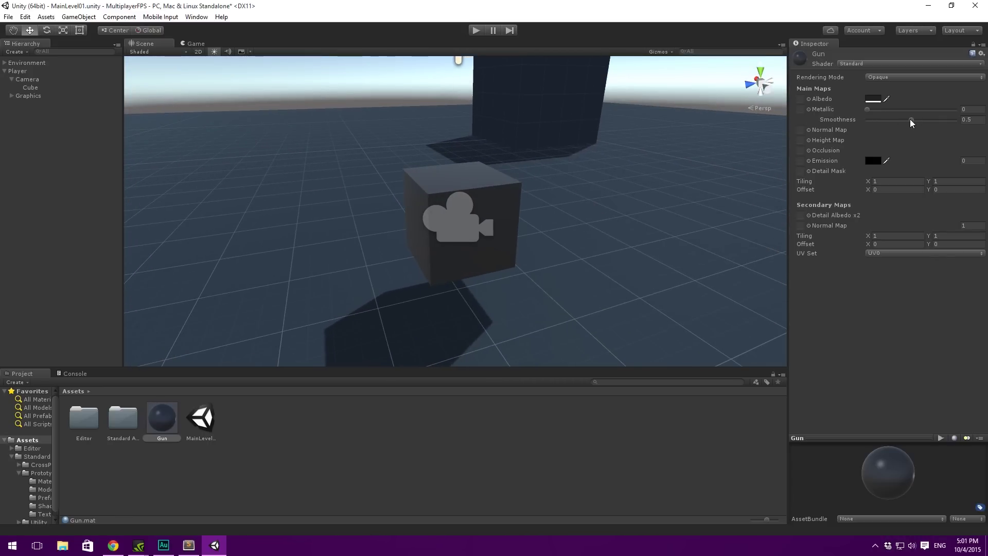
pyautogui.moveTo(911, 123); pyautogui.dragTo(819, 123)
pyautogui.keyDown('alt'); pyautogui.moveTo(670, 157); pyautogui.dragTo(515, 180); pyautogui.keyUp('alt')
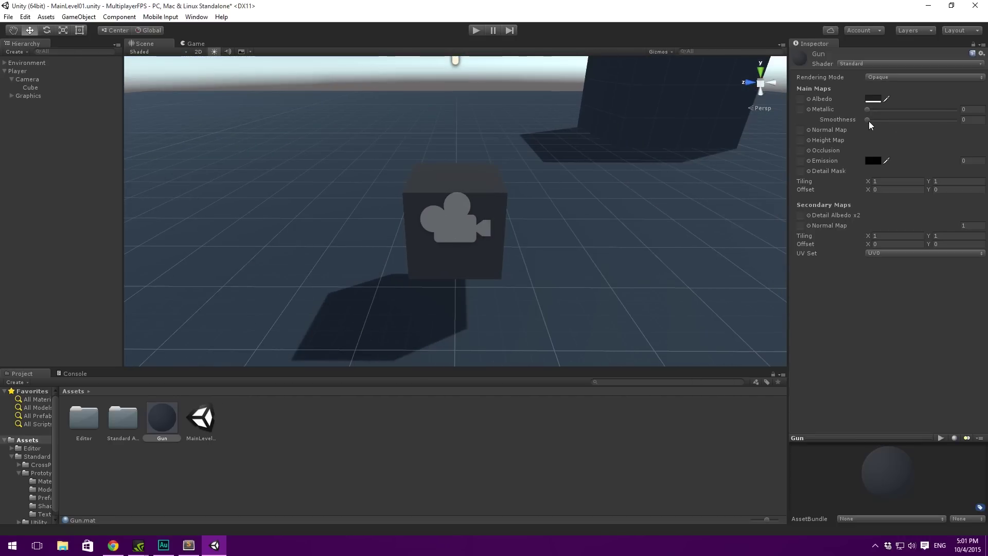
pyautogui.moveTo(868, 121); pyautogui.dragTo(888, 122)
pyautogui.keyDown('alt'); pyautogui.moveTo(668, 175); pyautogui.dragTo(630, 201); pyautogui.keyUp('alt')
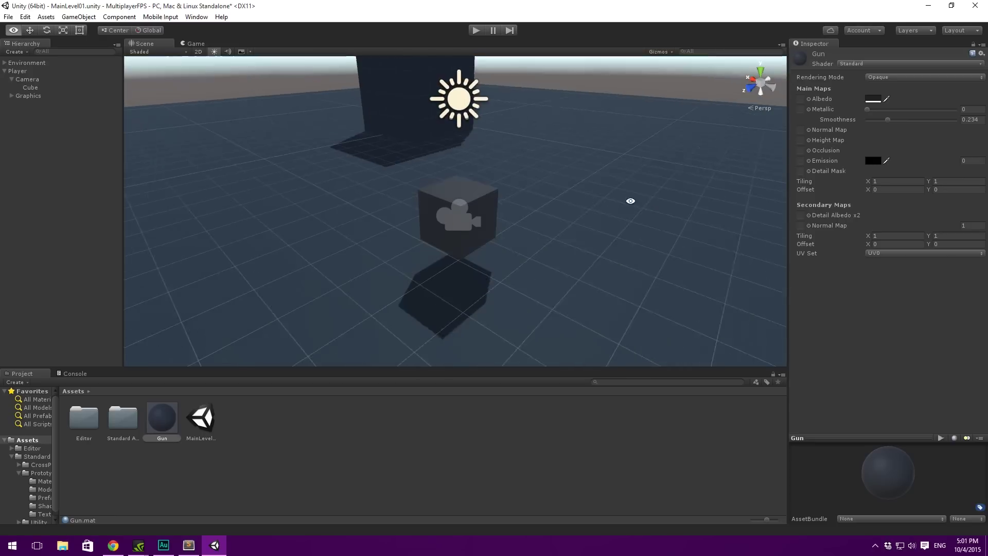
pyautogui.click(492, 194)
pyautogui.press('f')
pyautogui.click(29, 88)
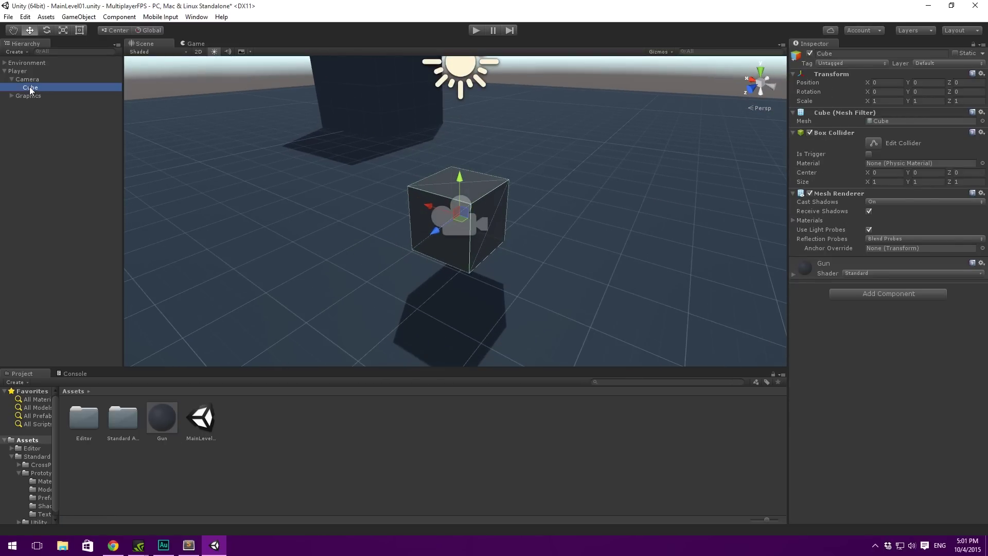
pyautogui.click(36, 89)
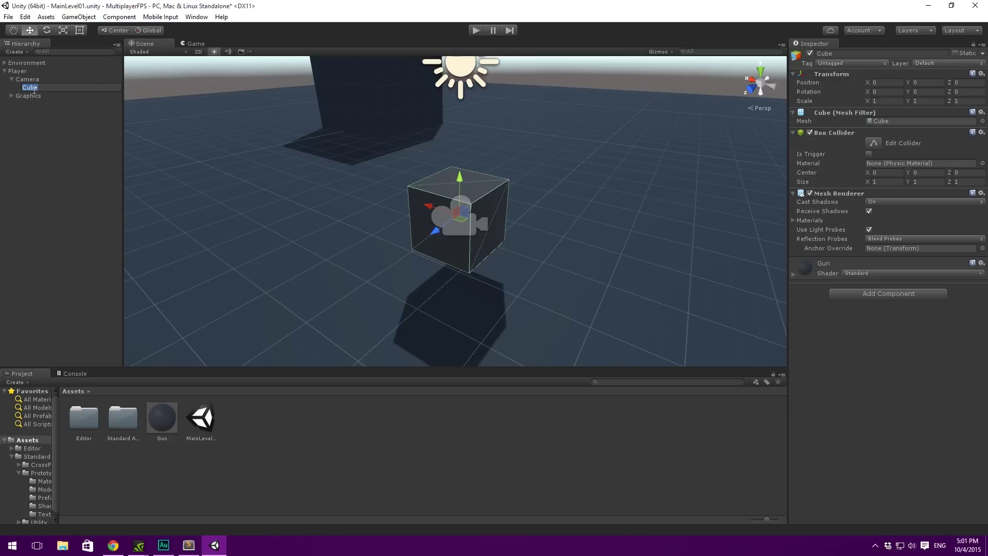
pyautogui.click(44, 135)
# Step: Create an empty child object under the Camera, reset its transform and name it Gun
pyautogui.rightClick(38, 83)
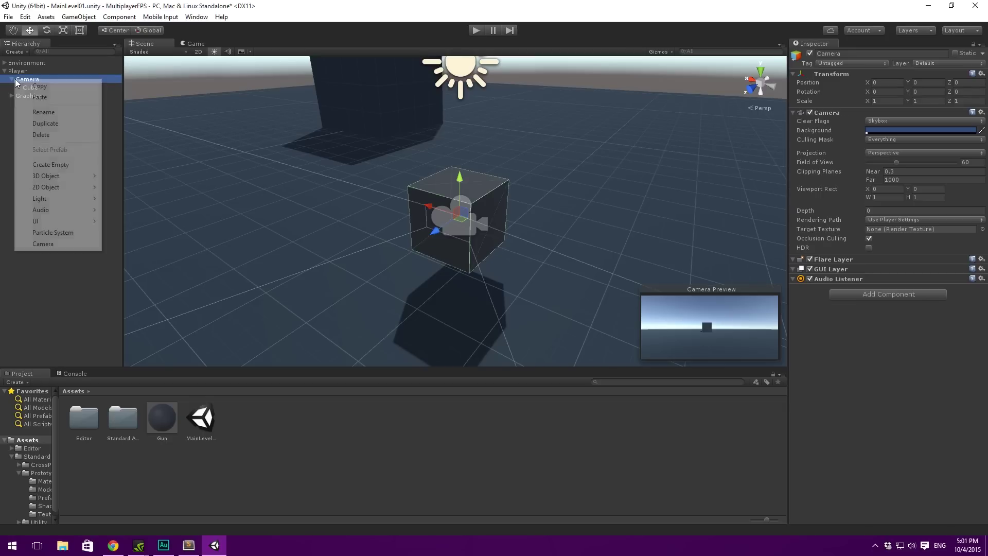
pyautogui.click(47, 163)
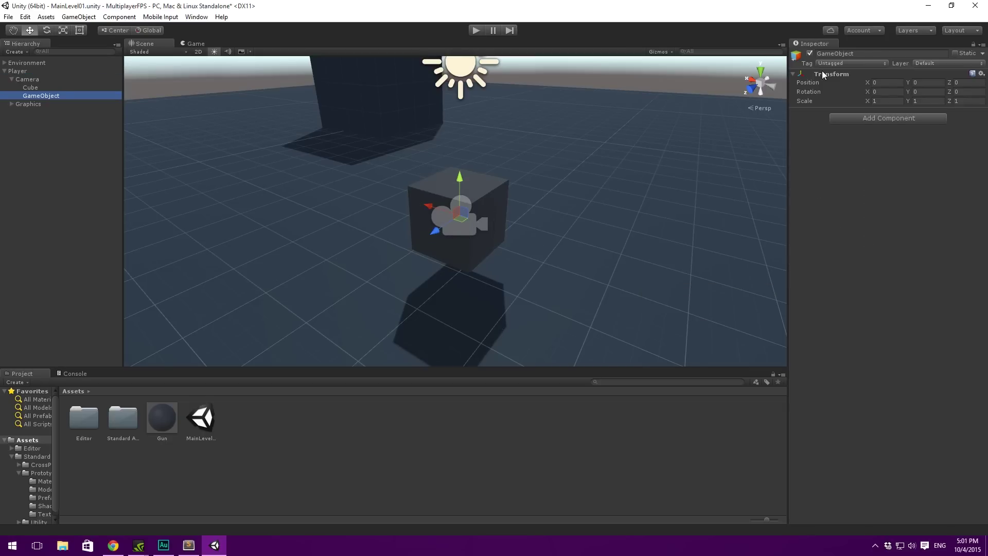
pyautogui.rightClick(823, 73)
pyautogui.click(834, 77)
pyautogui.click(42, 97)
pyautogui.click(41, 95)
pyautogui.write('Gun')
pyautogui.press('Return')
# Step: Parent the Cube to the Gun object and move Gun forward to about Z 1.345
pyautogui.moveTo(33, 89); pyautogui.dragTo(44, 94)
pyautogui.click(47, 88)
pyautogui.moveTo(455, 219); pyautogui.dragTo(443, 247)
# Step: Scale the Gun's cube down to about 0.15 × 0.17 × 0.56 and duplicate it
pyautogui.click(51, 94)
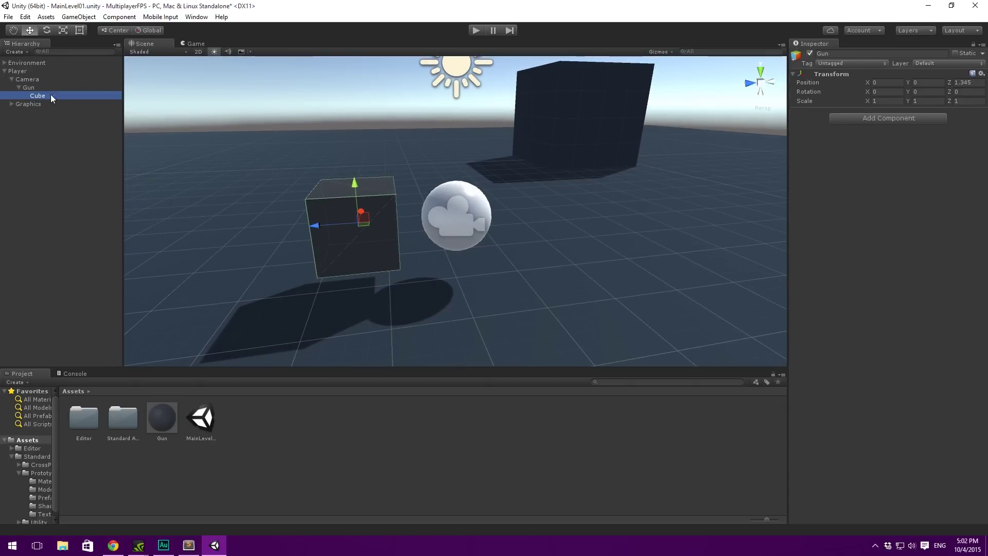
pyautogui.press('r')
pyautogui.moveTo(356, 184); pyautogui.dragTo(448, 222)
pyautogui.keyDown('alt'); pyautogui.moveTo(448, 222); pyautogui.dragTo(400, 202); pyautogui.keyUp('alt')
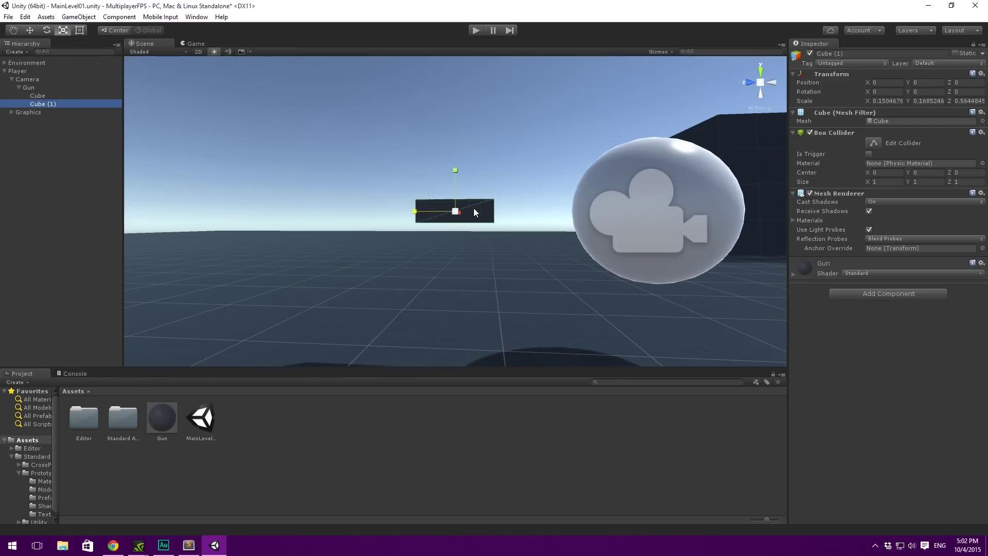
# Step: Shape two duplicated cubes into grips beneath the gun's barrel, tilting one about 13.3° on X and scaling it to about 0.09 on Z
pyautogui.hotkey('ctrl', 'd')
pyautogui.press('r')
pyautogui.moveTo(457, 236)
pyautogui.keyDown('alt'); pyautogui.mouseDown()
pyautogui.moveTo(555, 216)
pyautogui.moveTo(463, 226)
pyautogui.mouseUp(); pyautogui.keyUp('alt')
pyautogui.click(430, 230)
pyautogui.press('w')
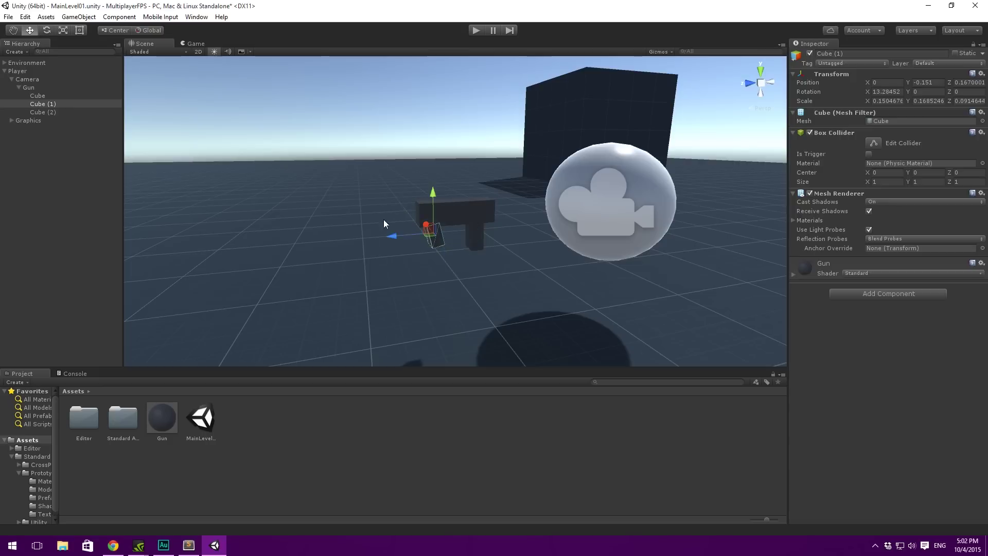
pyautogui.click(38, 187)
pyautogui.click(470, 241)
pyautogui.press('r')
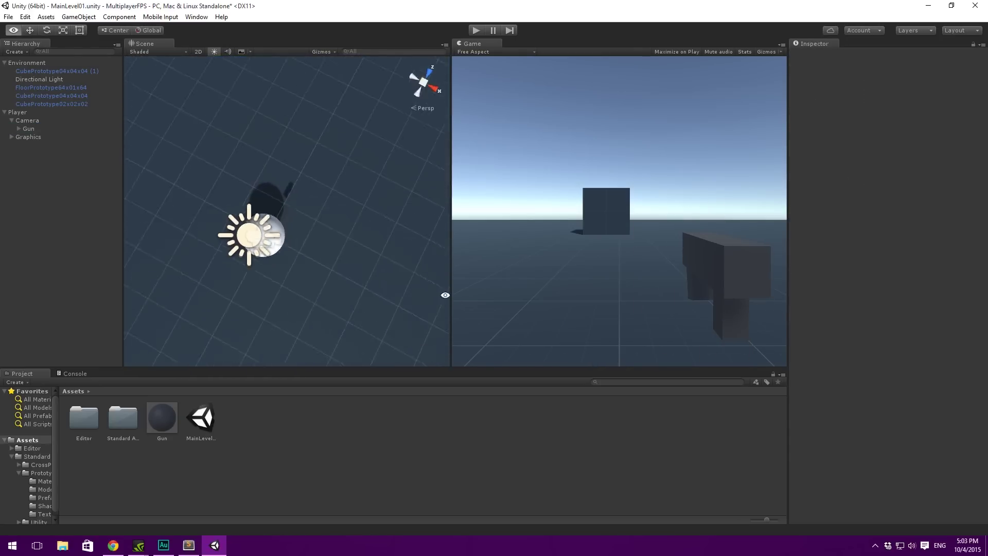
# Step: Collapse the Player and Environment hierarchies and save the scene
pyautogui.click(38, 126)
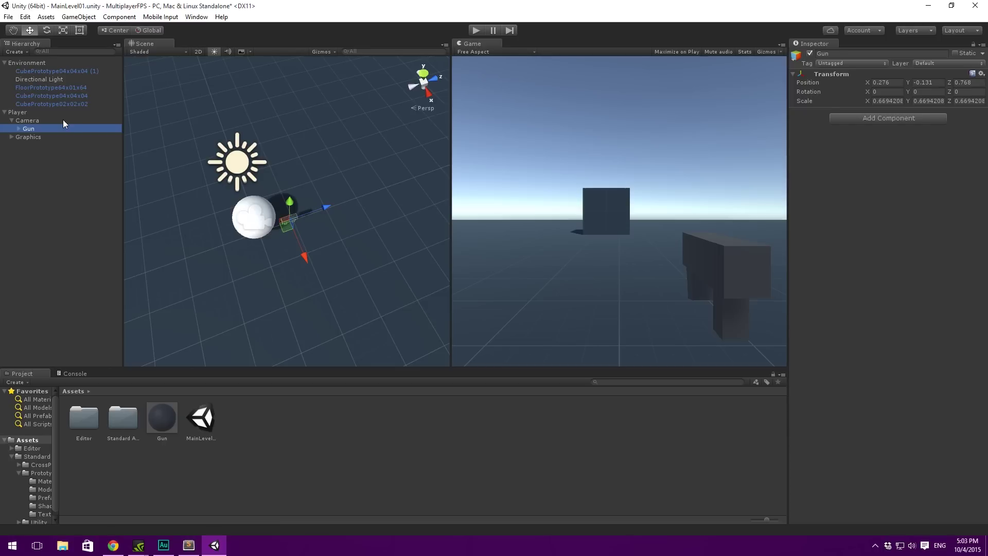
pyautogui.click(62, 120)
pyautogui.press('Left')
pyautogui.press('Left')
pyautogui.press('Left')
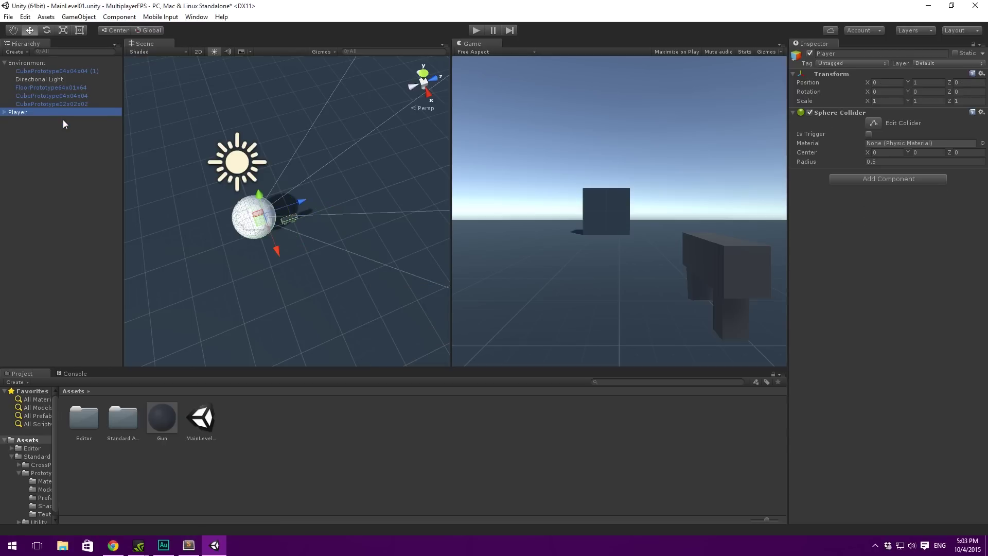
pyautogui.hotkey('ctrl', 's')
pyautogui.click(5, 63)
# Step: Run the scene briefly in play mode to check the gun from the Player's camera, and stop it
pyautogui.click(477, 31)
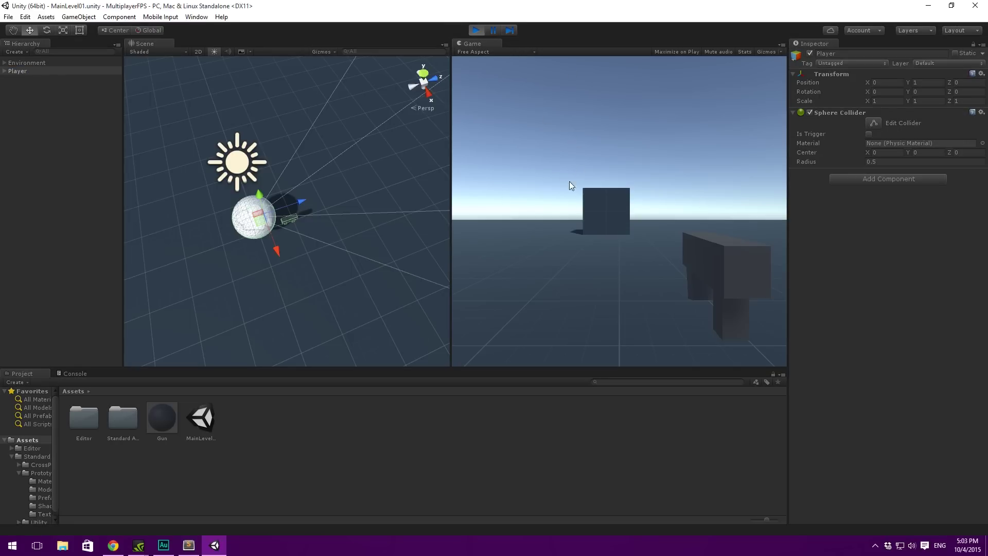
pyautogui.click(486, 30)
pyautogui.moveTo(355, 164)
pyautogui.keyDown('alt'); pyautogui.mouseDown()
pyautogui.moveTo(341, 159)
pyautogui.moveTo(277, 31)
pyautogui.moveTo(354, 178)
pyautogui.mouseUp(); pyautogui.keyUp('alt')
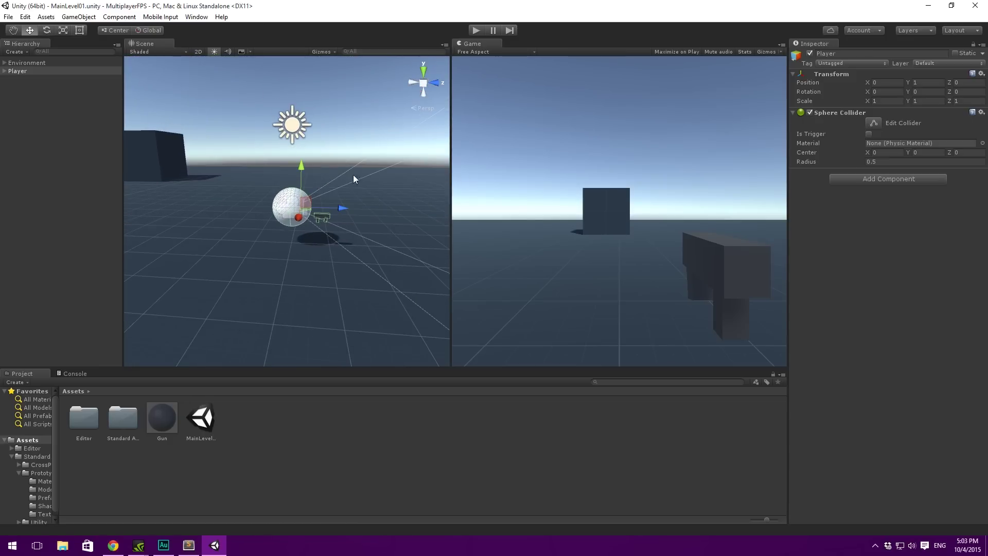
# Step: Add a Rigidbody component to the Player object
pyautogui.click(886, 180)
pyautogui.write('rigi')
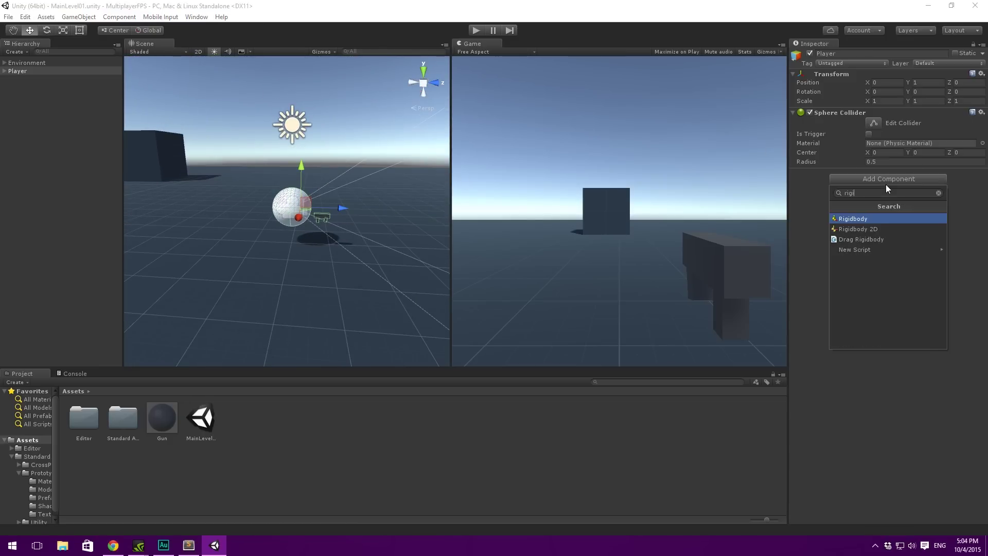
pyautogui.press('Return')
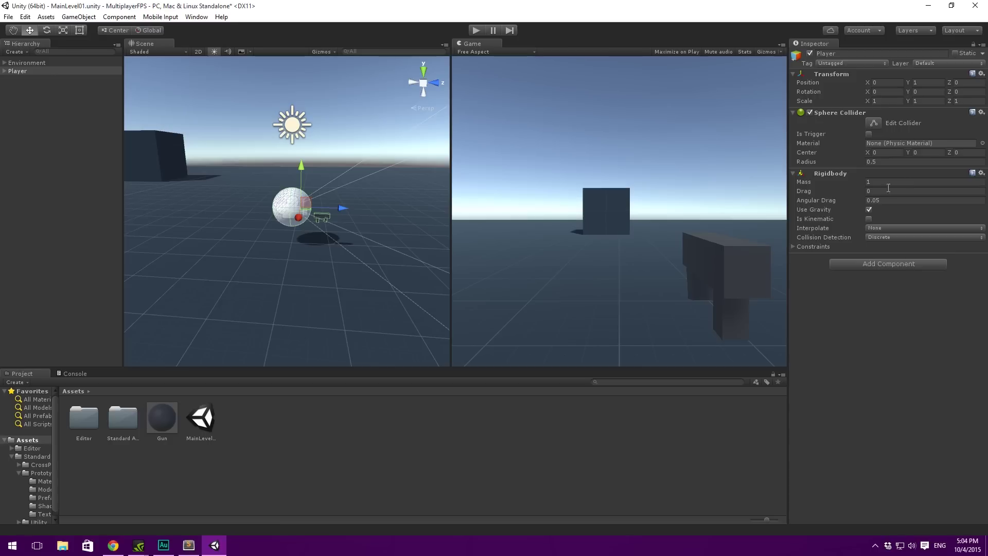
# Step: Enable Freeze Rotation in the Player Rigidbody's constraints and turn off Use Gravity
pyautogui.click(881, 190)
pyautogui.click(813, 247)
pyautogui.click(793, 246)
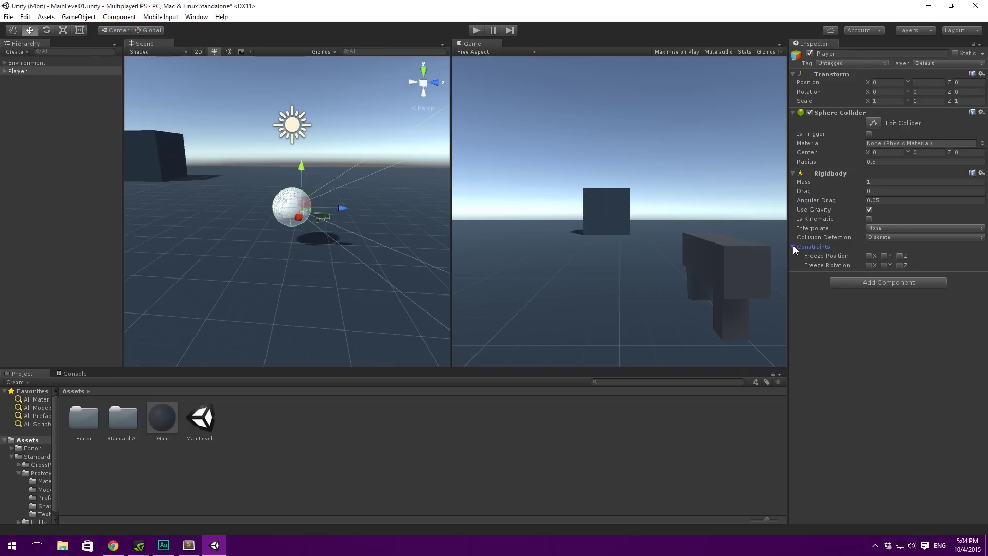
pyautogui.click(868, 265)
pyautogui.click(795, 245)
pyautogui.click(795, 245)
pyautogui.click(793, 246)
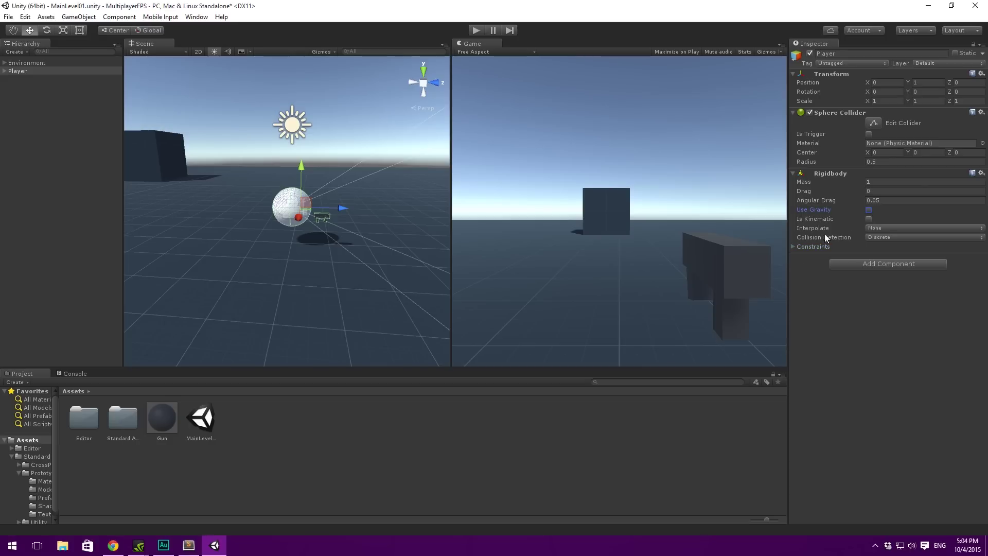
# Step: Examine the Player sphere and its gun above the floor from several angles and distances in the scene
pyautogui.keyDown('alt'); pyautogui.moveTo(309, 186); pyautogui.dragTo(392, 146); pyautogui.keyUp('alt')
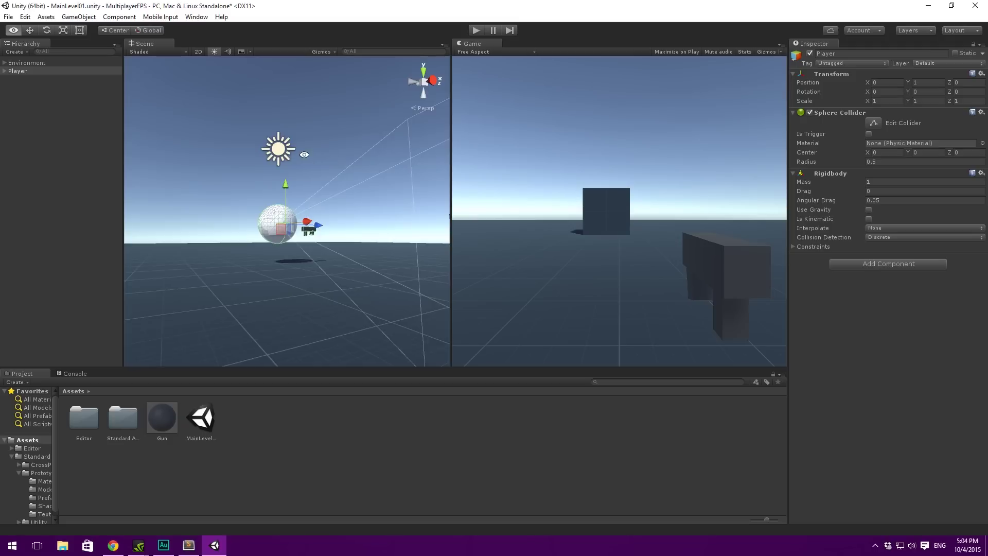
pyautogui.keyDown('alt'); pyautogui.moveTo(304, 155); pyautogui.dragTo(328, 209); pyautogui.keyUp('alt')
pyautogui.scroll(5, 337, 199)
pyautogui.scroll(2, 324, 205)
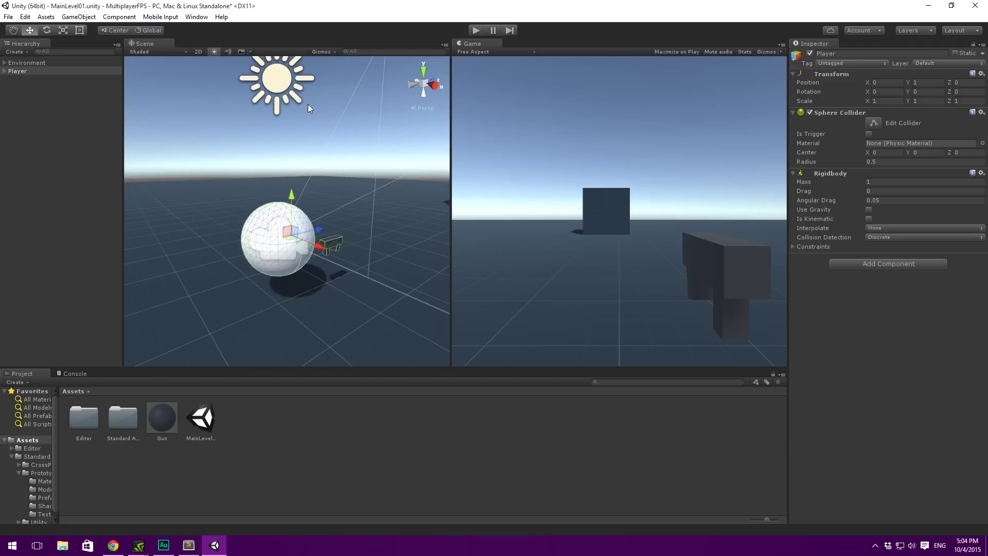
pyautogui.scroll(4, 363, 168)
pyautogui.scroll(-5, 319, 174)
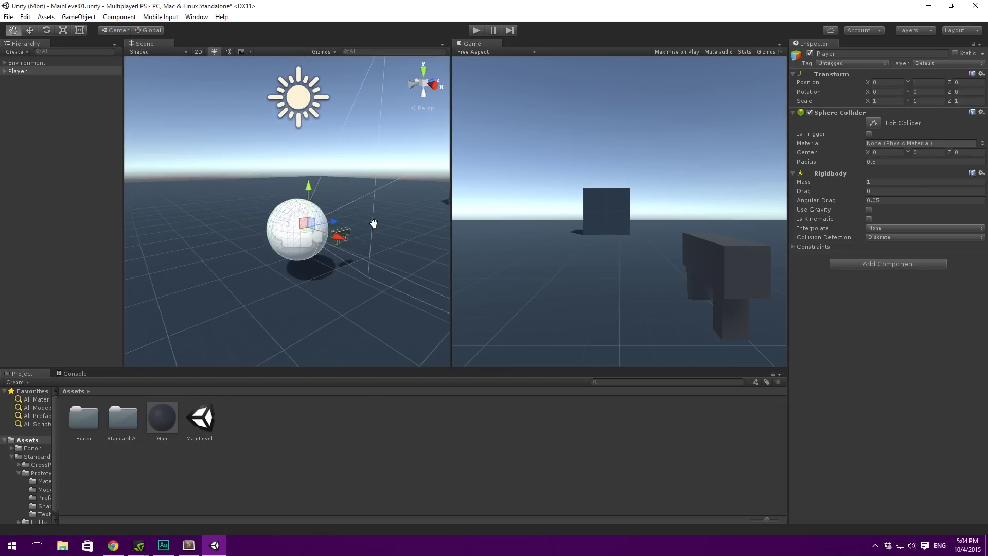
pyautogui.keyDown('alt'); pyautogui.moveTo(372, 221); pyautogui.dragTo(356, 150); pyautogui.keyUp('alt')
pyautogui.scroll(-4, 332, 203)
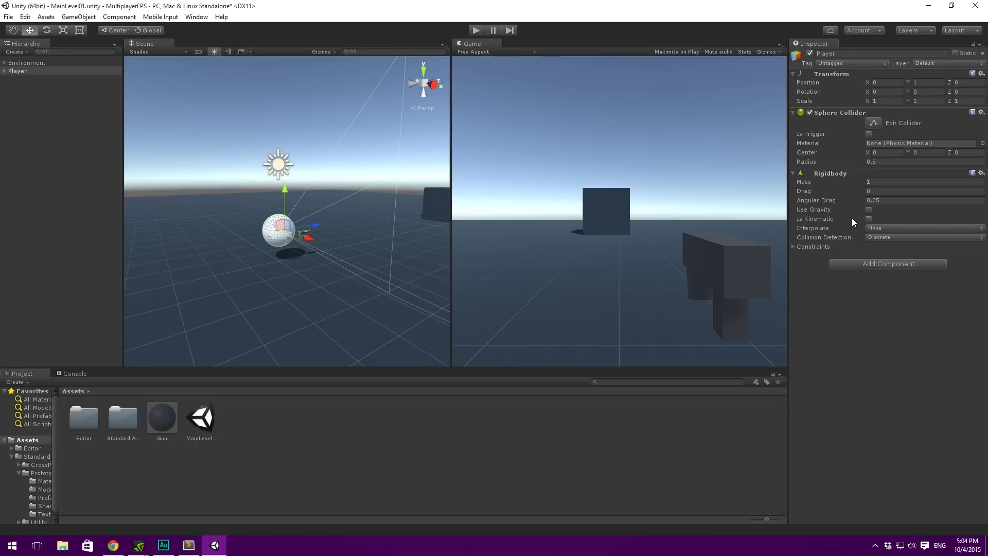